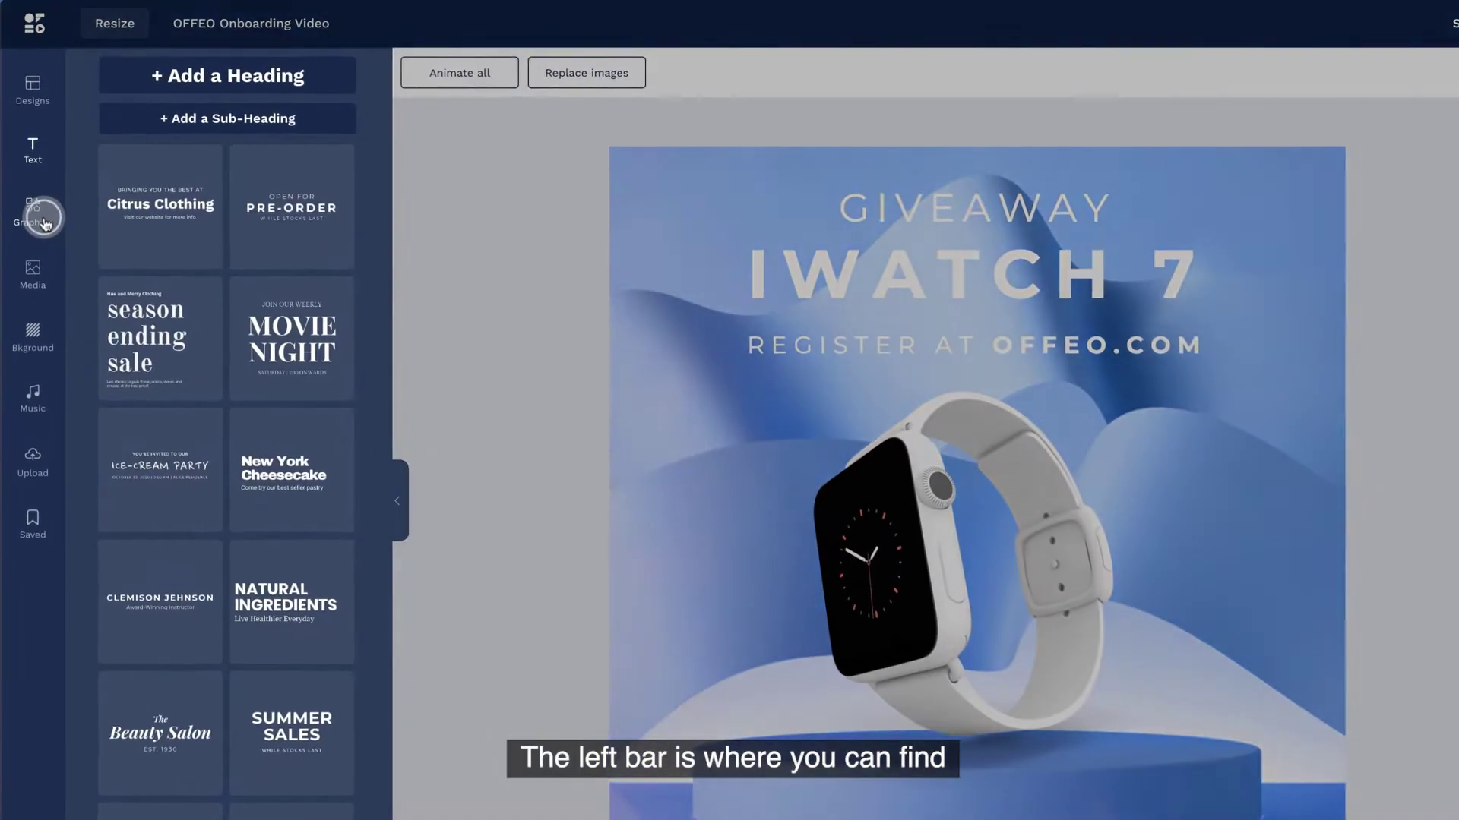
# - Browse the Graphics library, then switch to the Media stock photo library
pyautogui.click(46, 225)
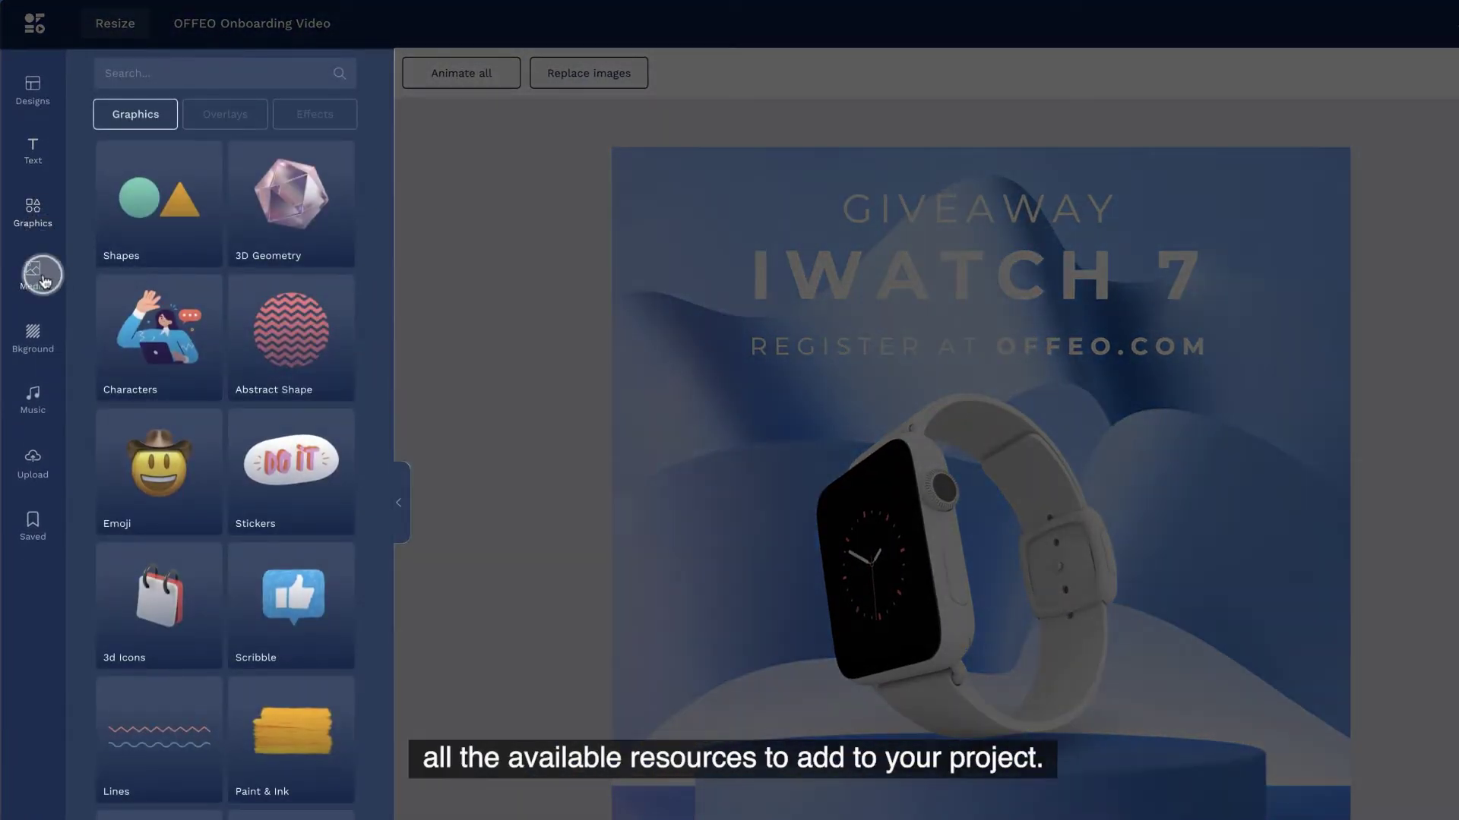
pyautogui.click(43, 280)
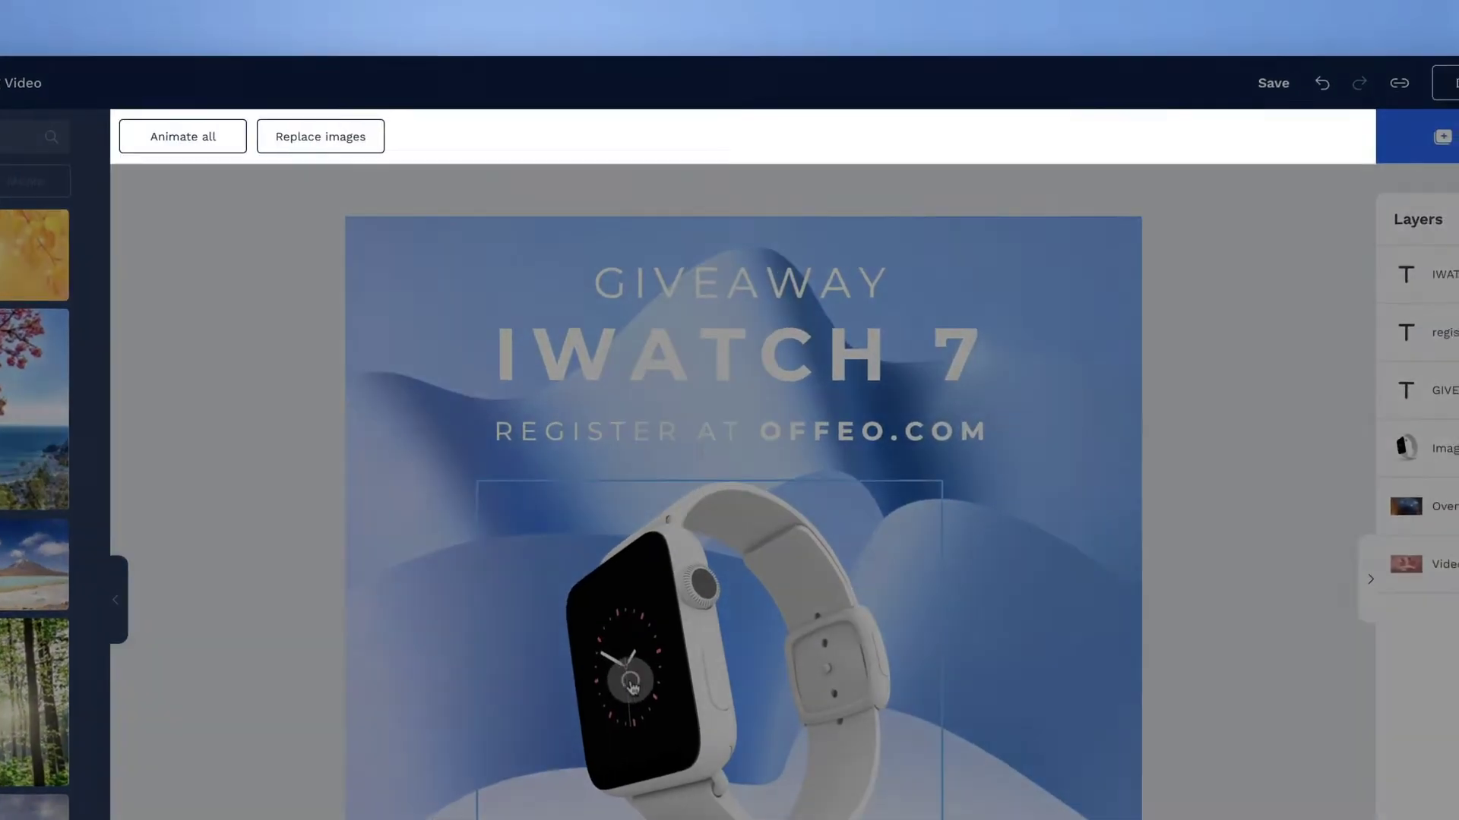
# - Delay the 'register at offeo.com' text track on the timeline and preview playback
pyautogui.click(617, 692)
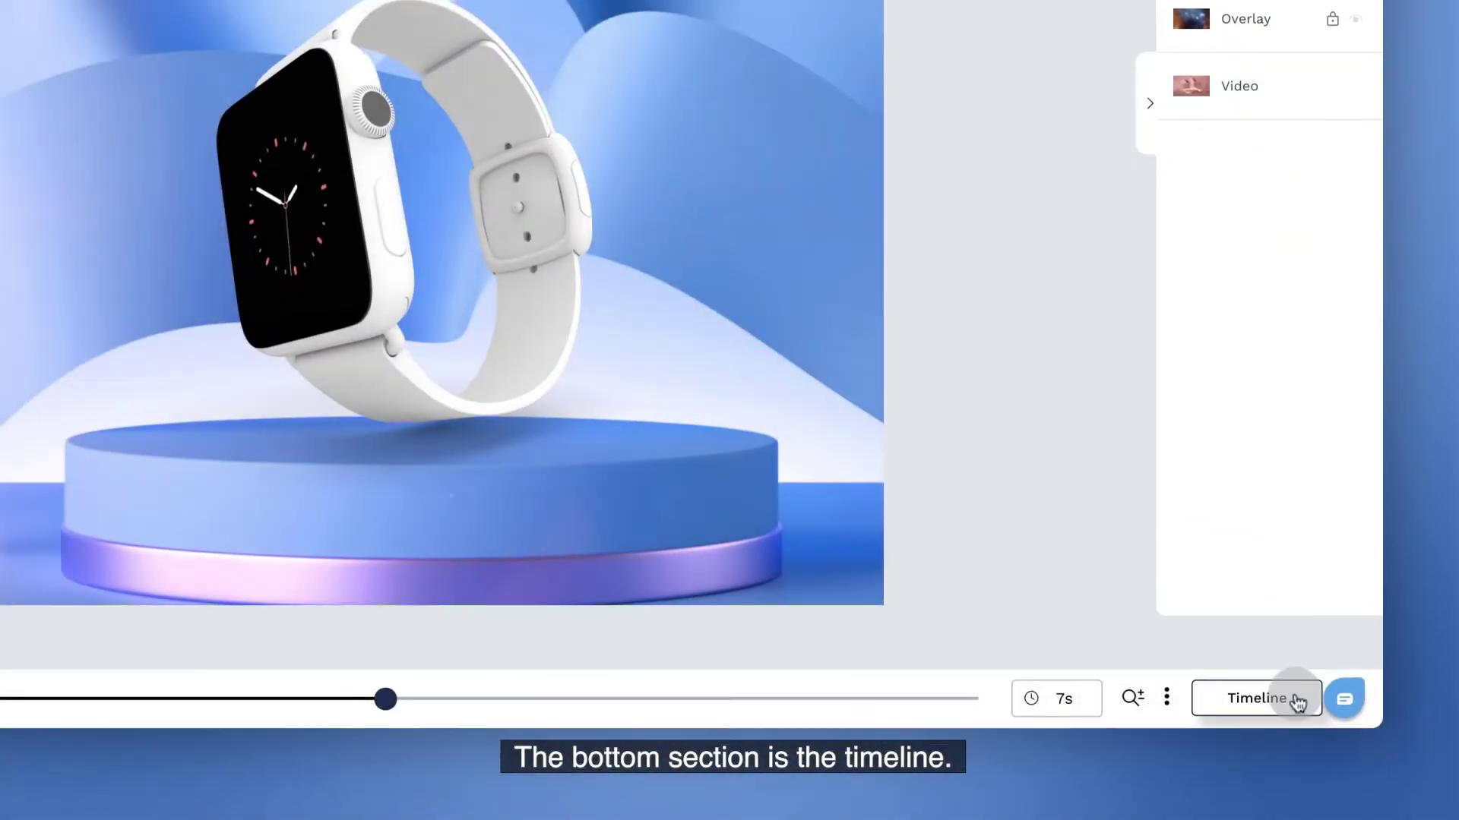
pyautogui.click(1299, 698)
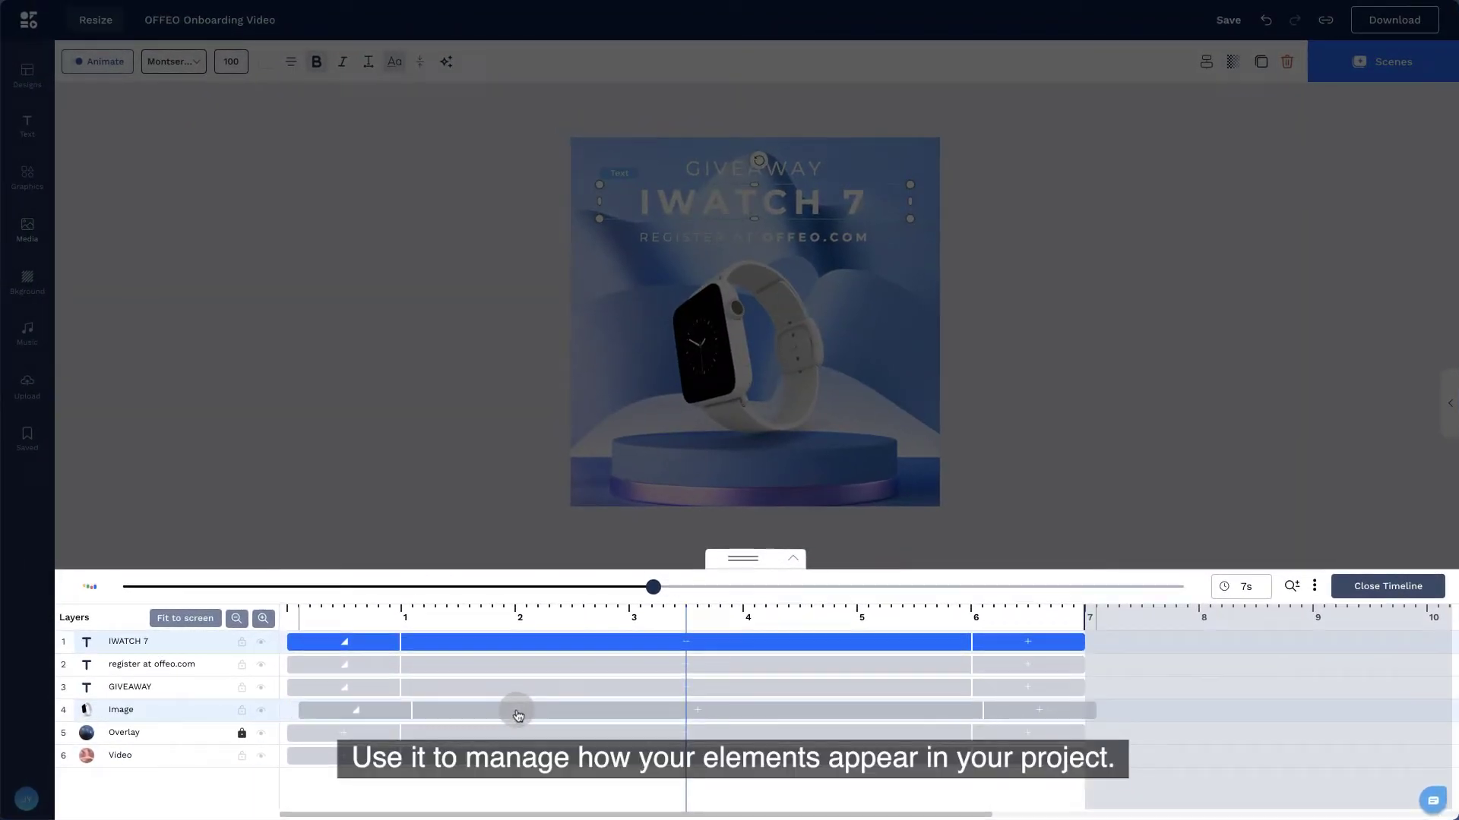
pyautogui.moveTo(509, 666); pyautogui.dragTo(538, 664)
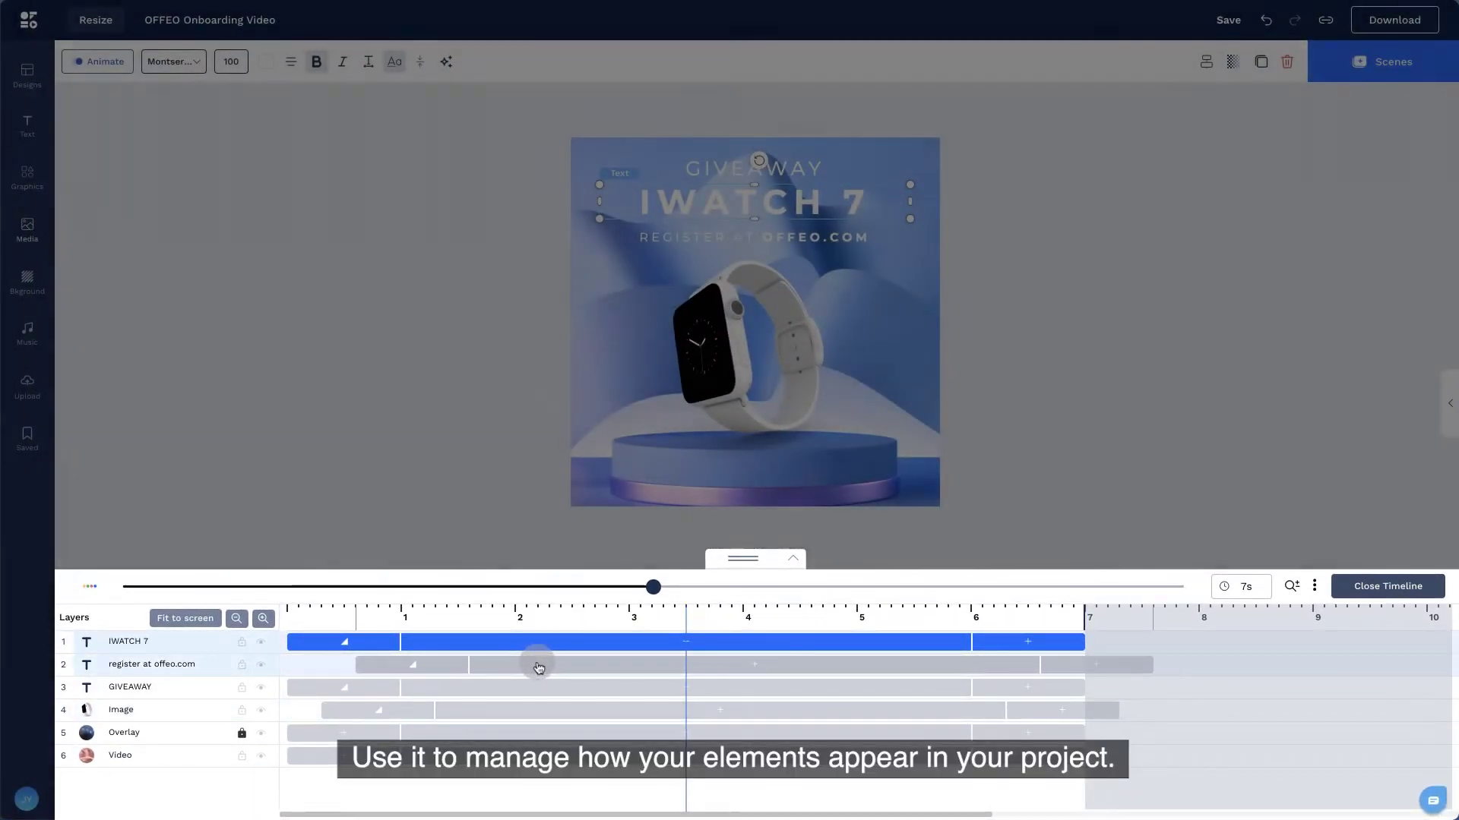
pyautogui.press('space')
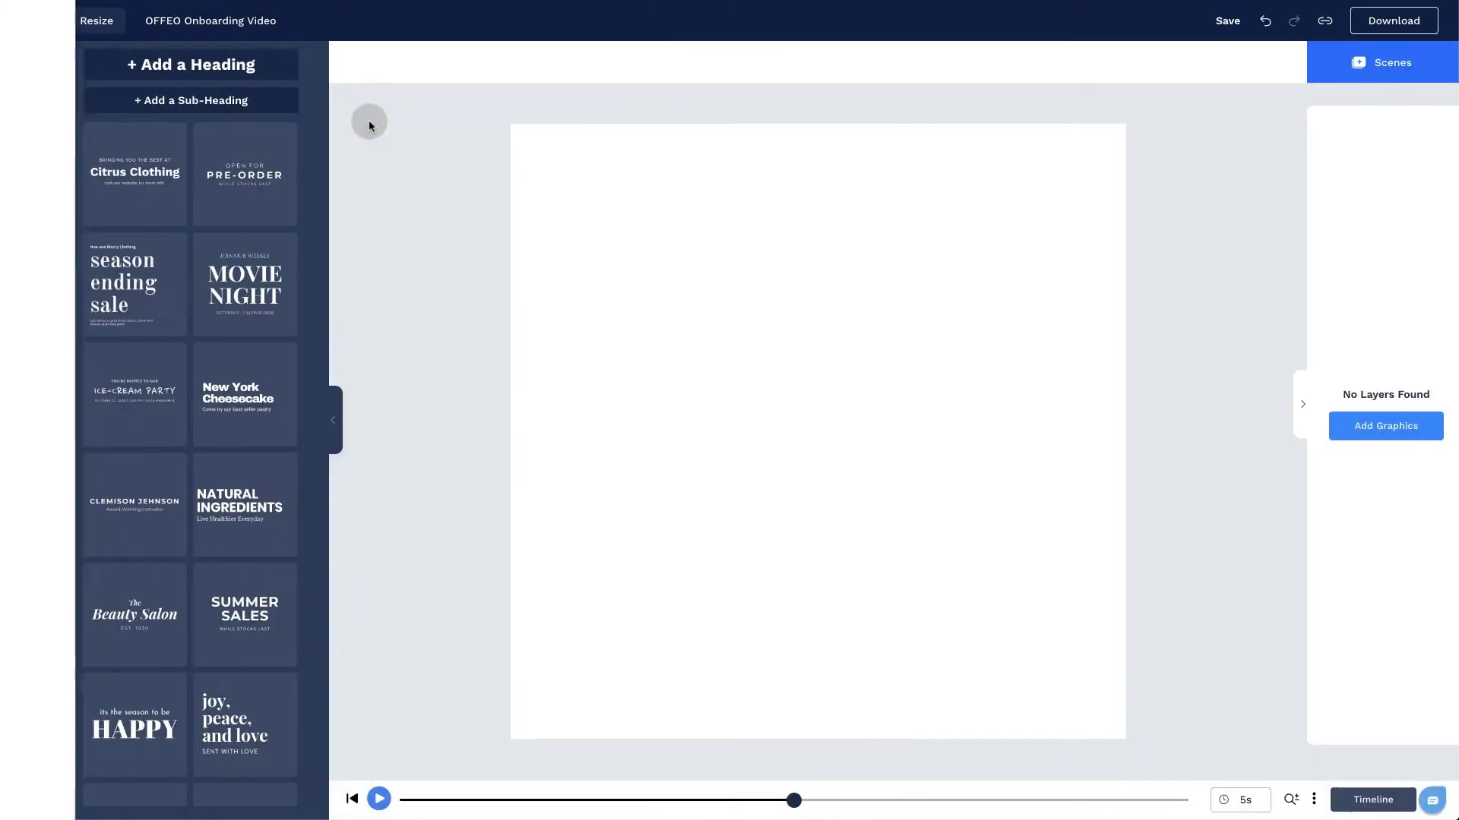
pyautogui.click(38, 89)
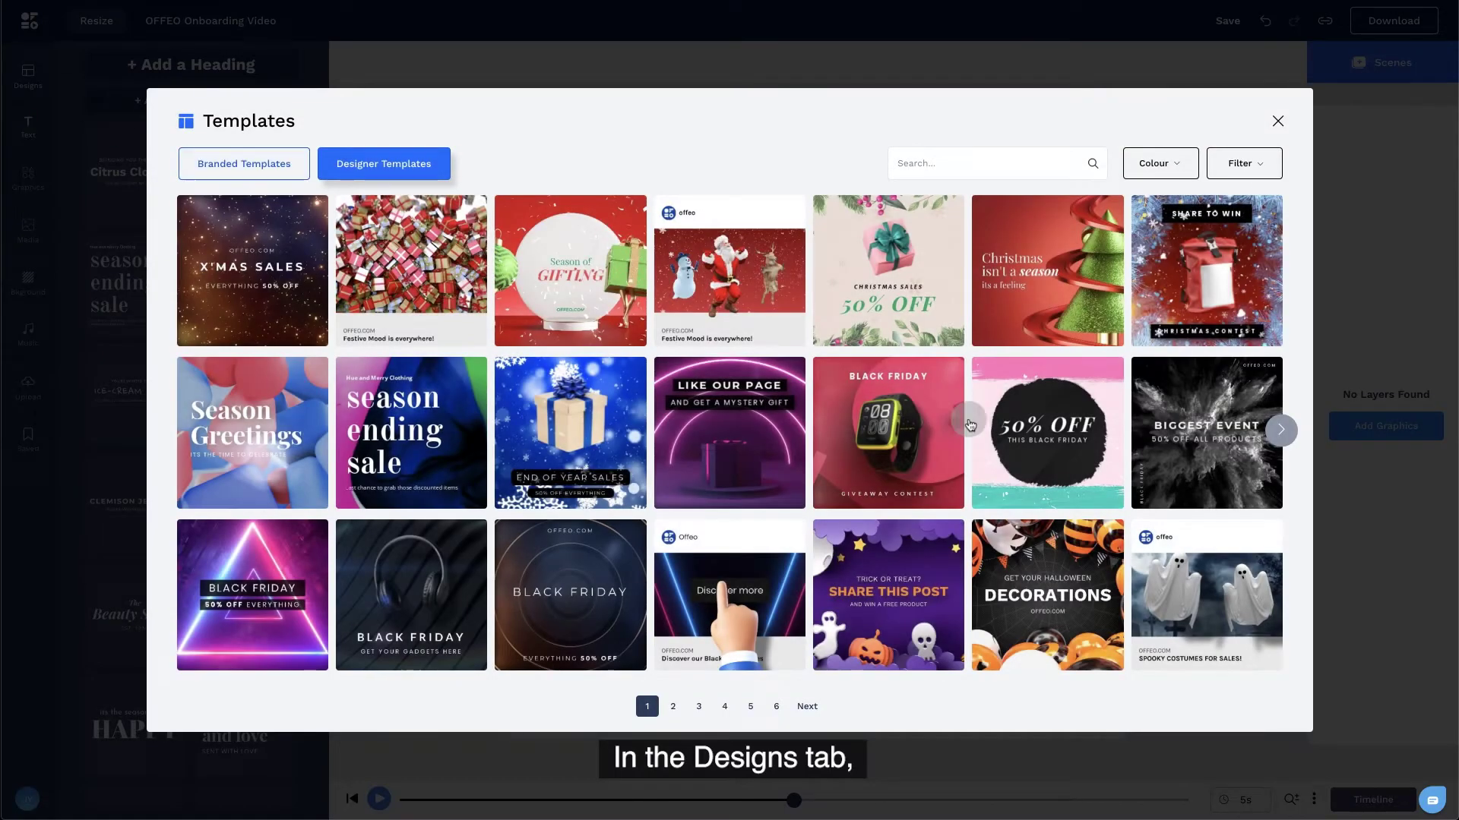
pyautogui.click(1282, 429)
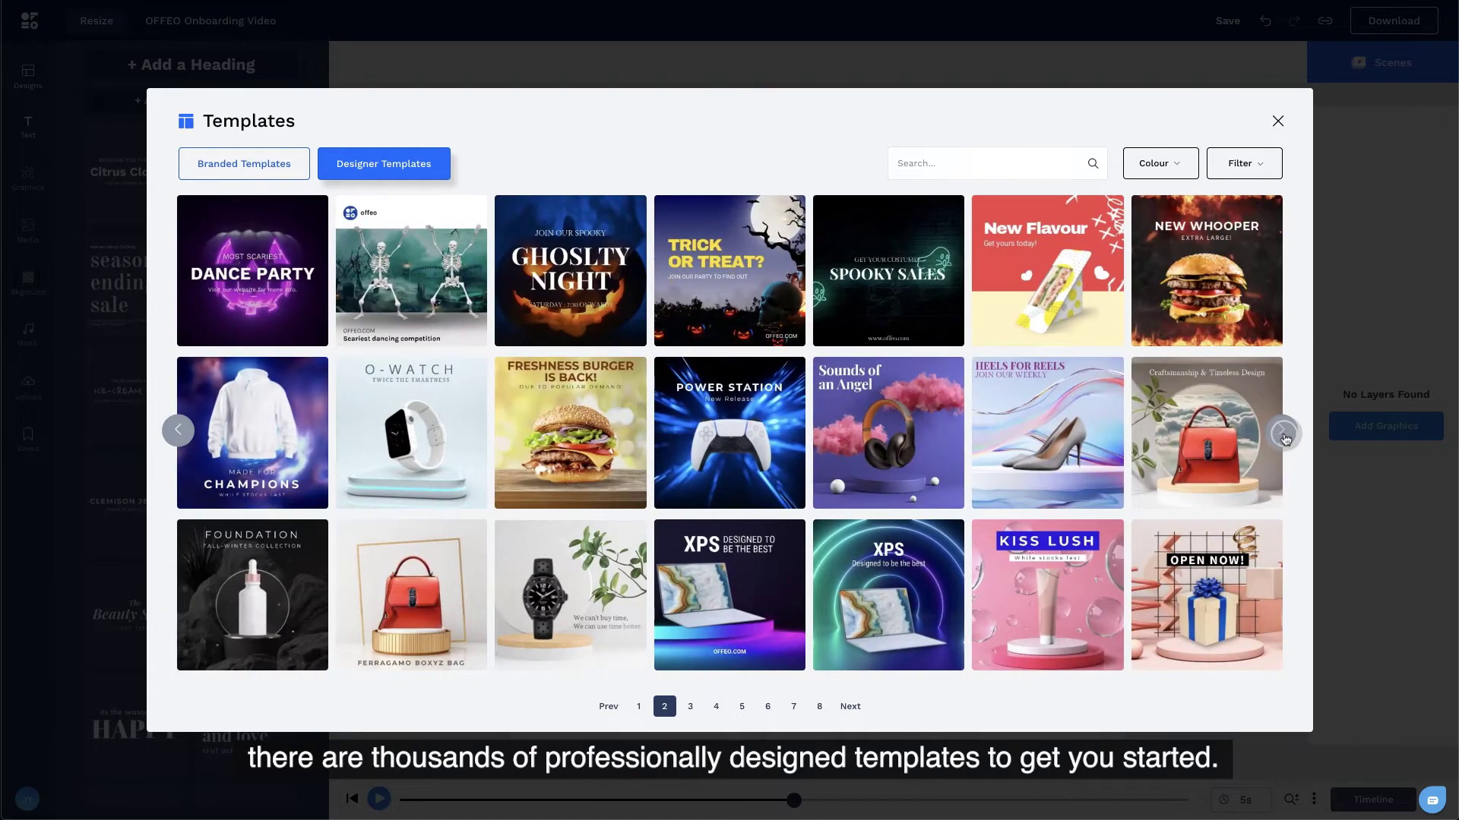
pyautogui.click(1282, 433)
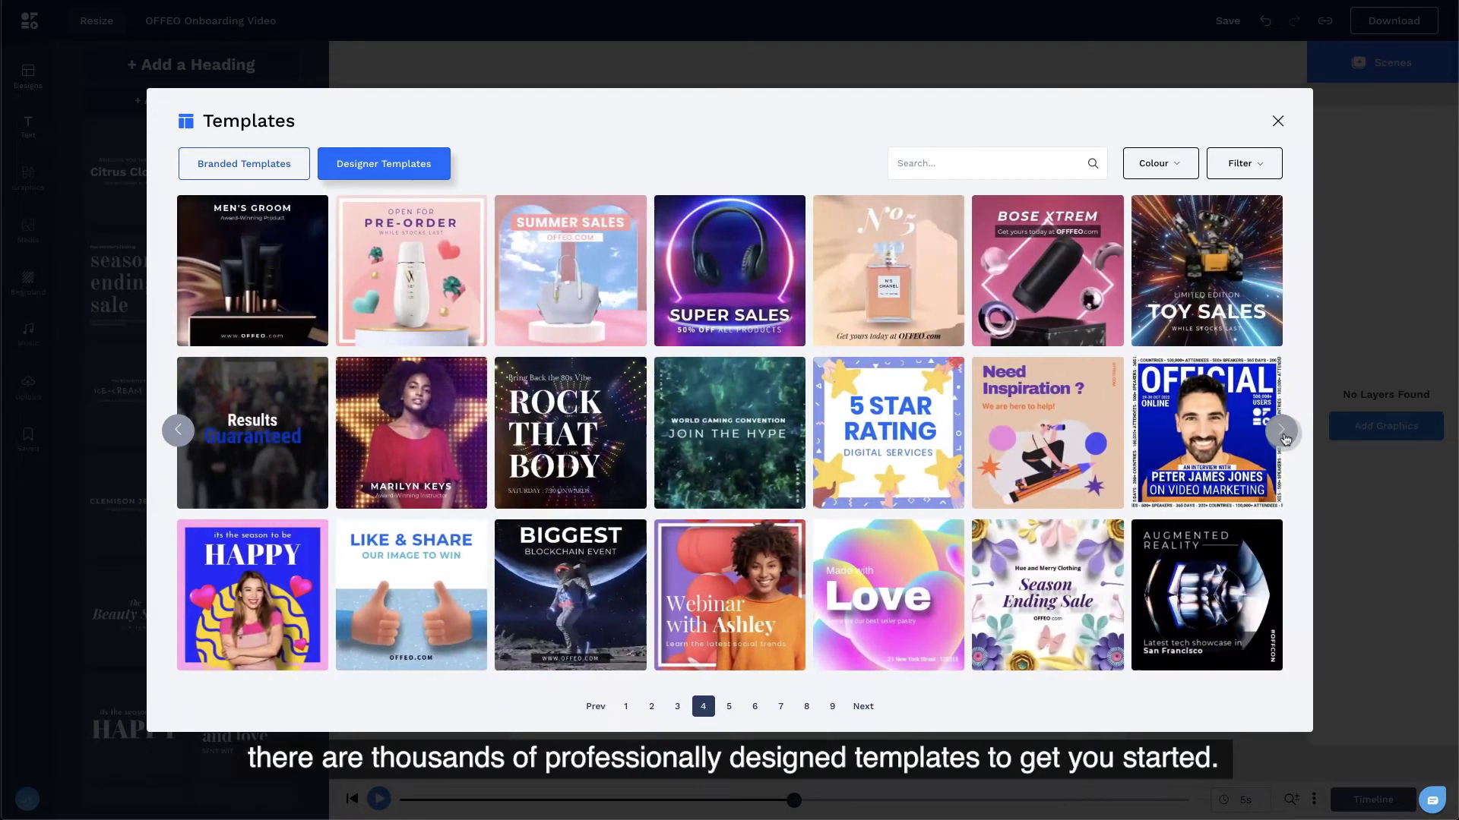
pyautogui.click(1282, 433)
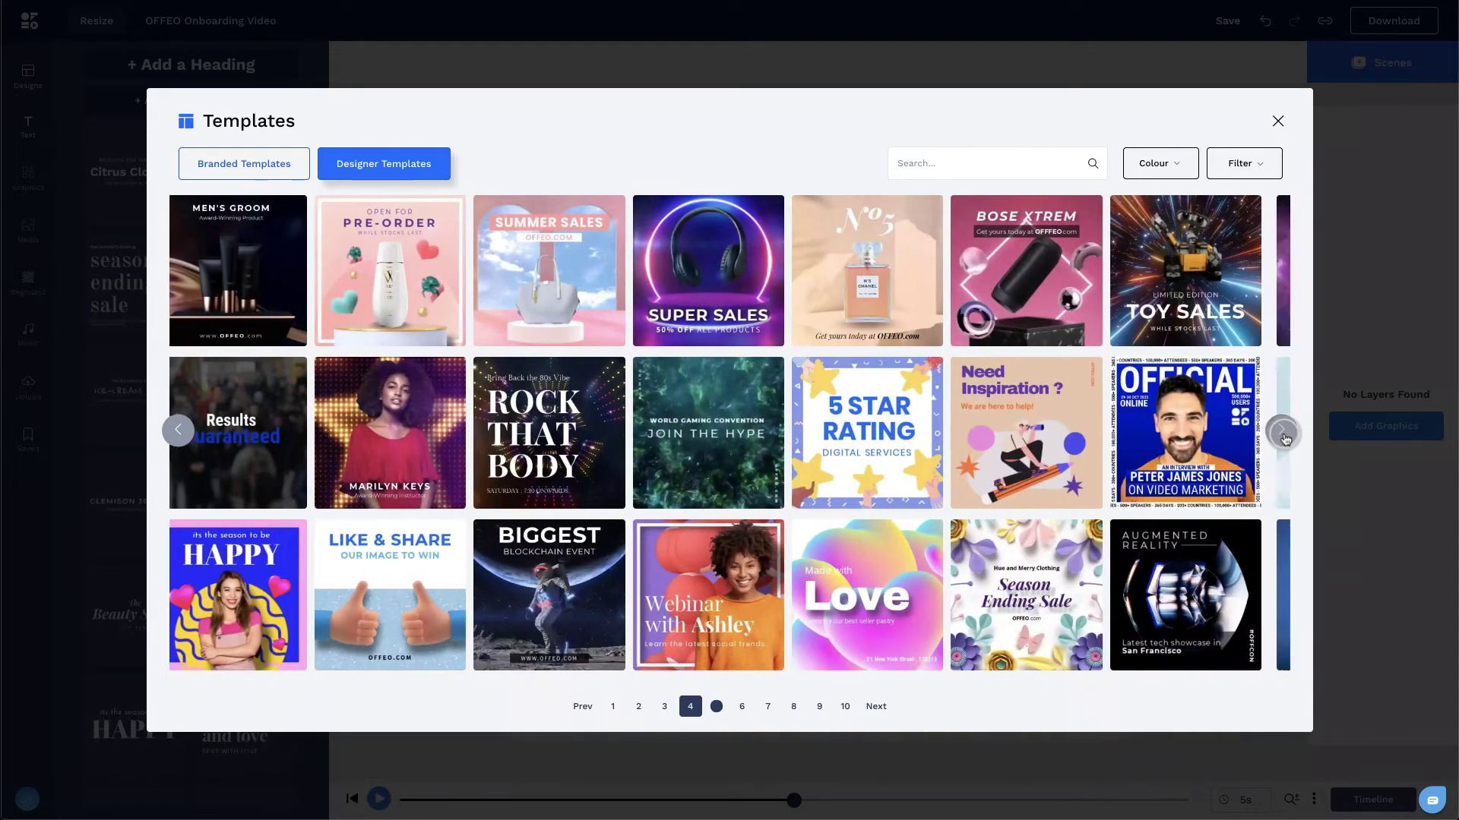
pyautogui.click(1277, 123)
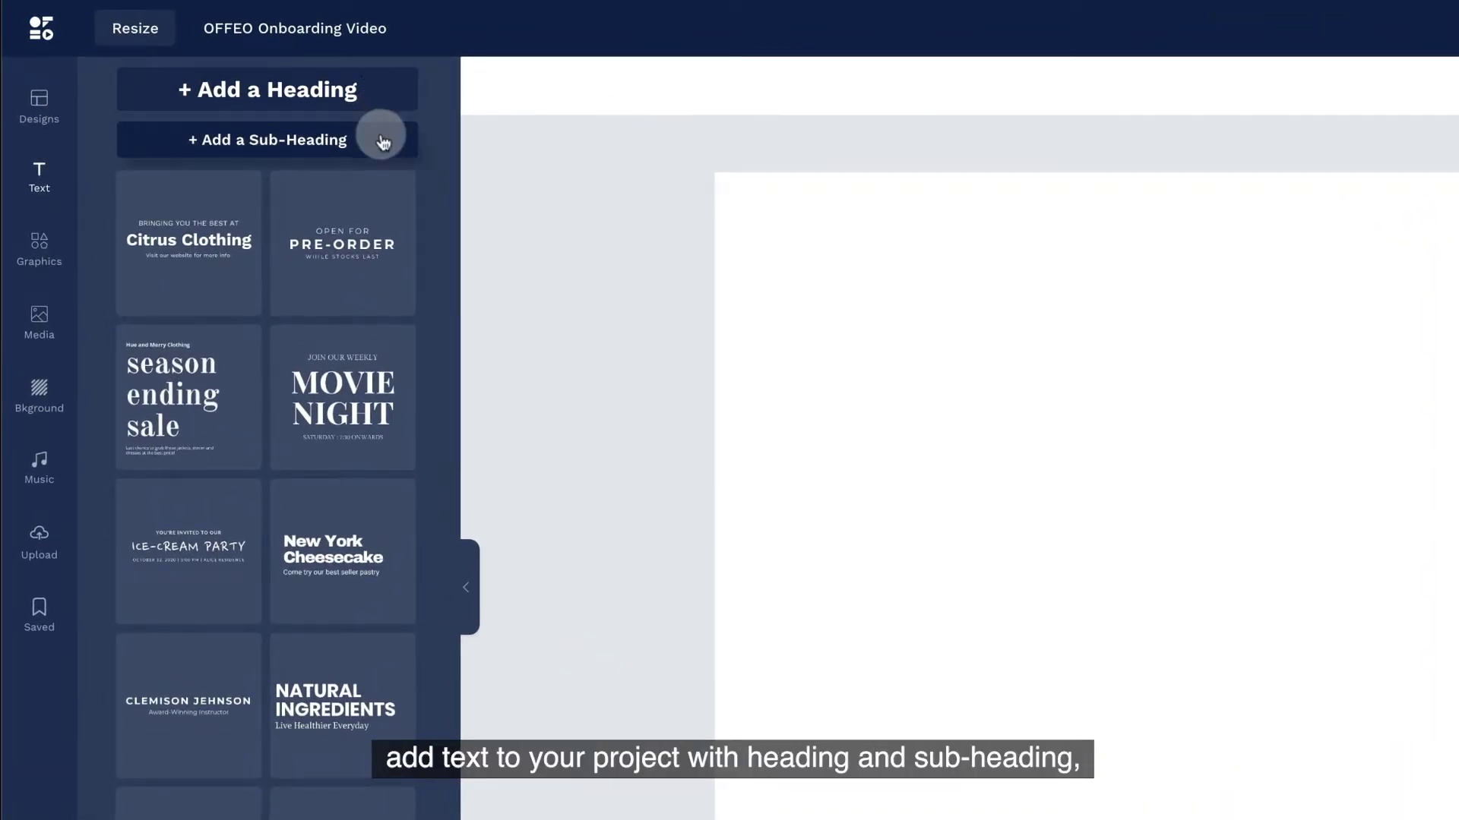
pyautogui.scroll(-2, 382, 365)
pyautogui.scroll(-2, 373, 459)
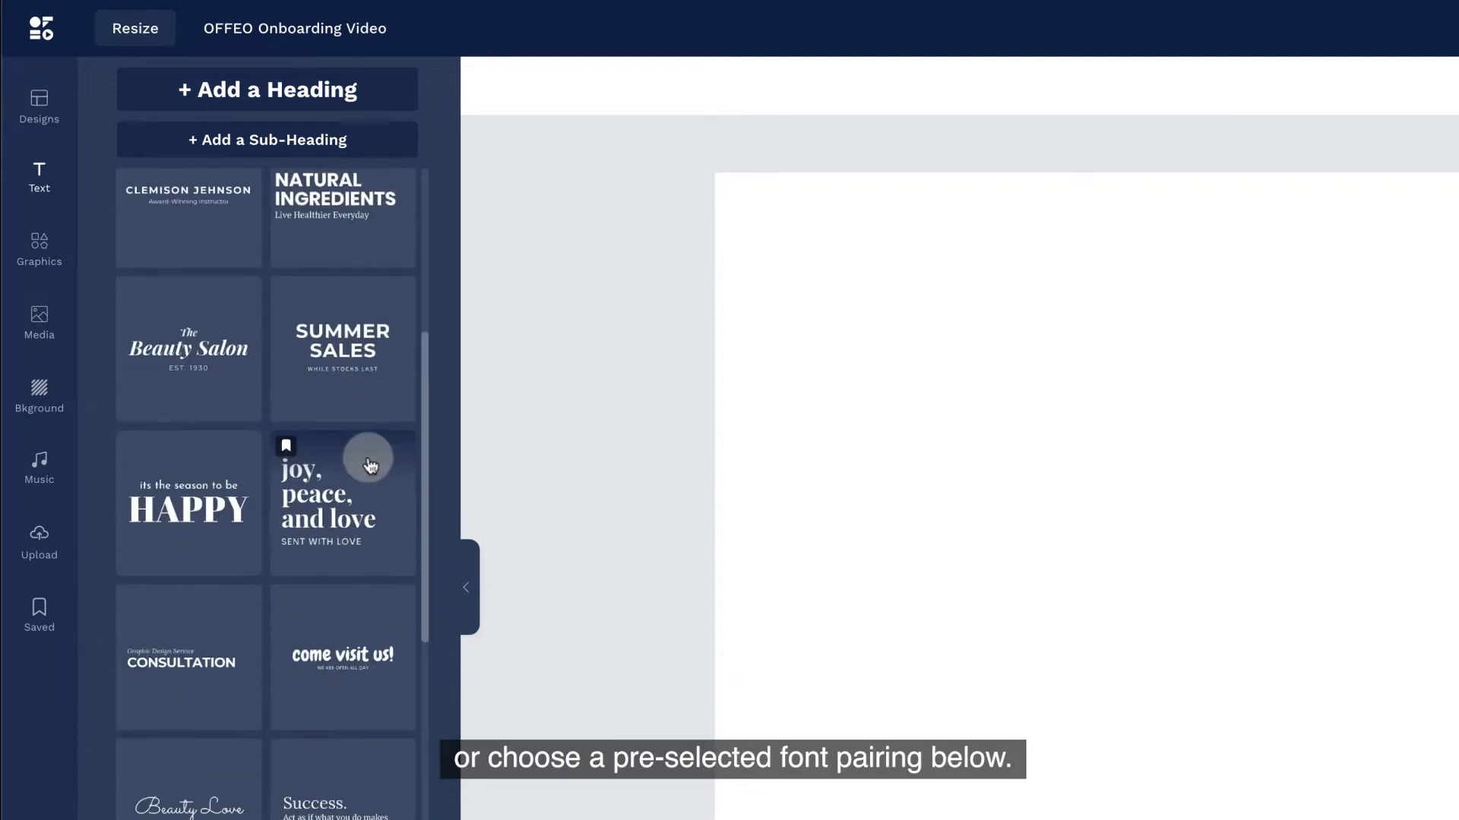
pyautogui.scroll(-2, 368, 476)
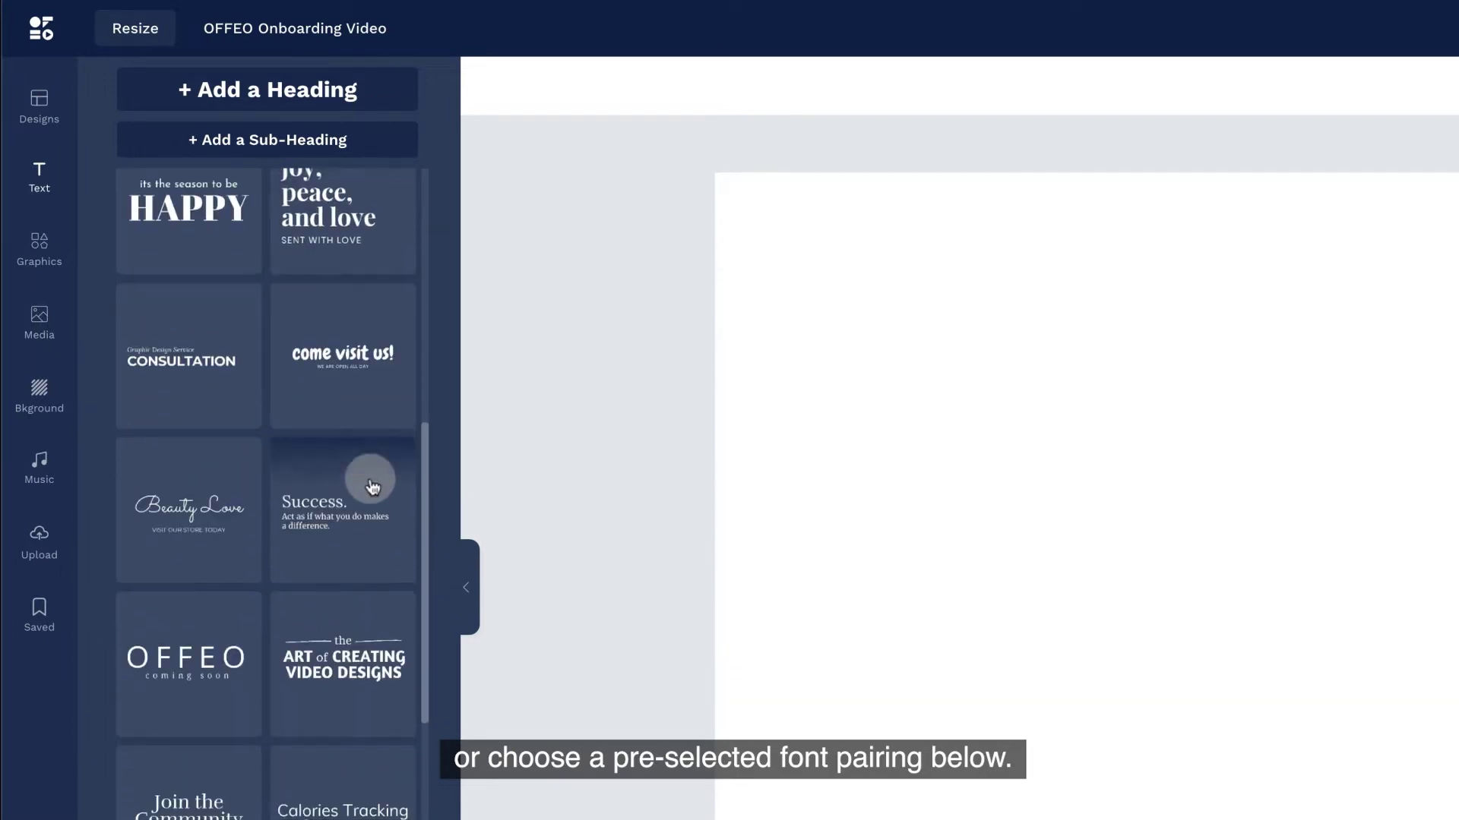
# - Search graphics for 'Shapes', 'icons' and 'stickers', then view the Effects collection
pyautogui.click(57, 251)
pyautogui.write('shap')
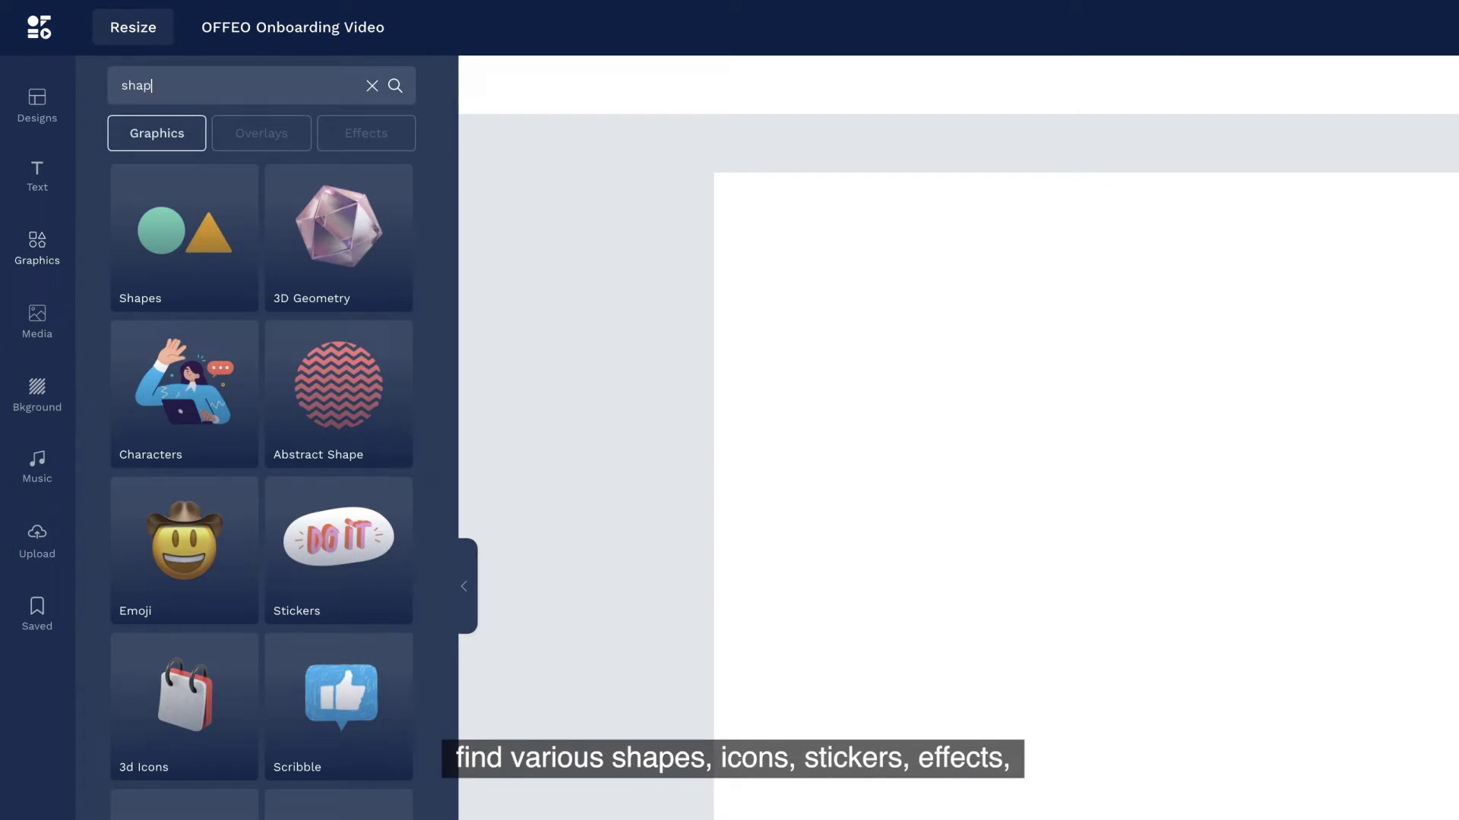
pyautogui.write('es')
pyautogui.press('Return')
pyautogui.write('icons')
pyautogui.press('Return')
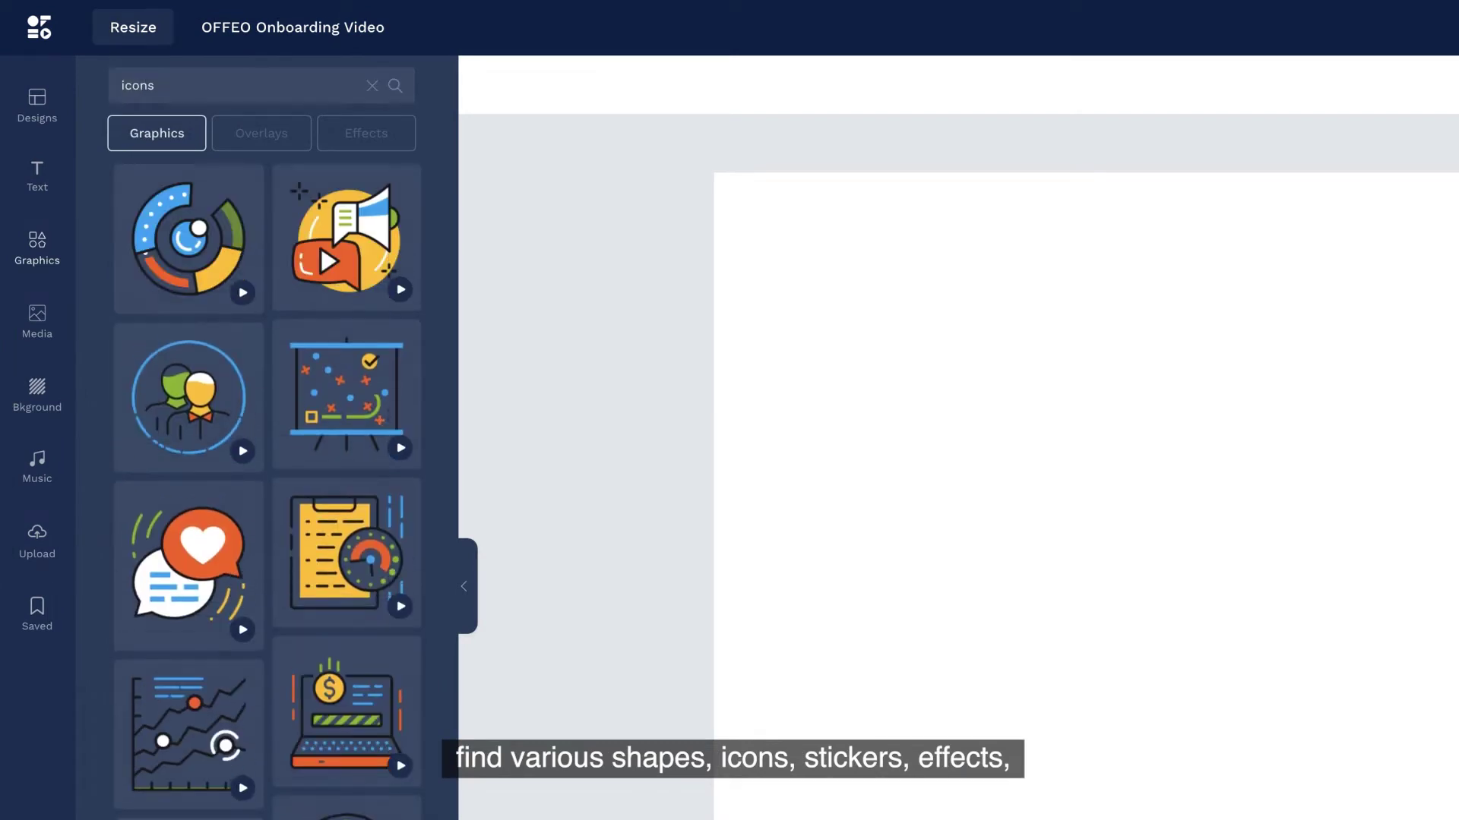
pyautogui.write('ers')
pyautogui.press('Return')
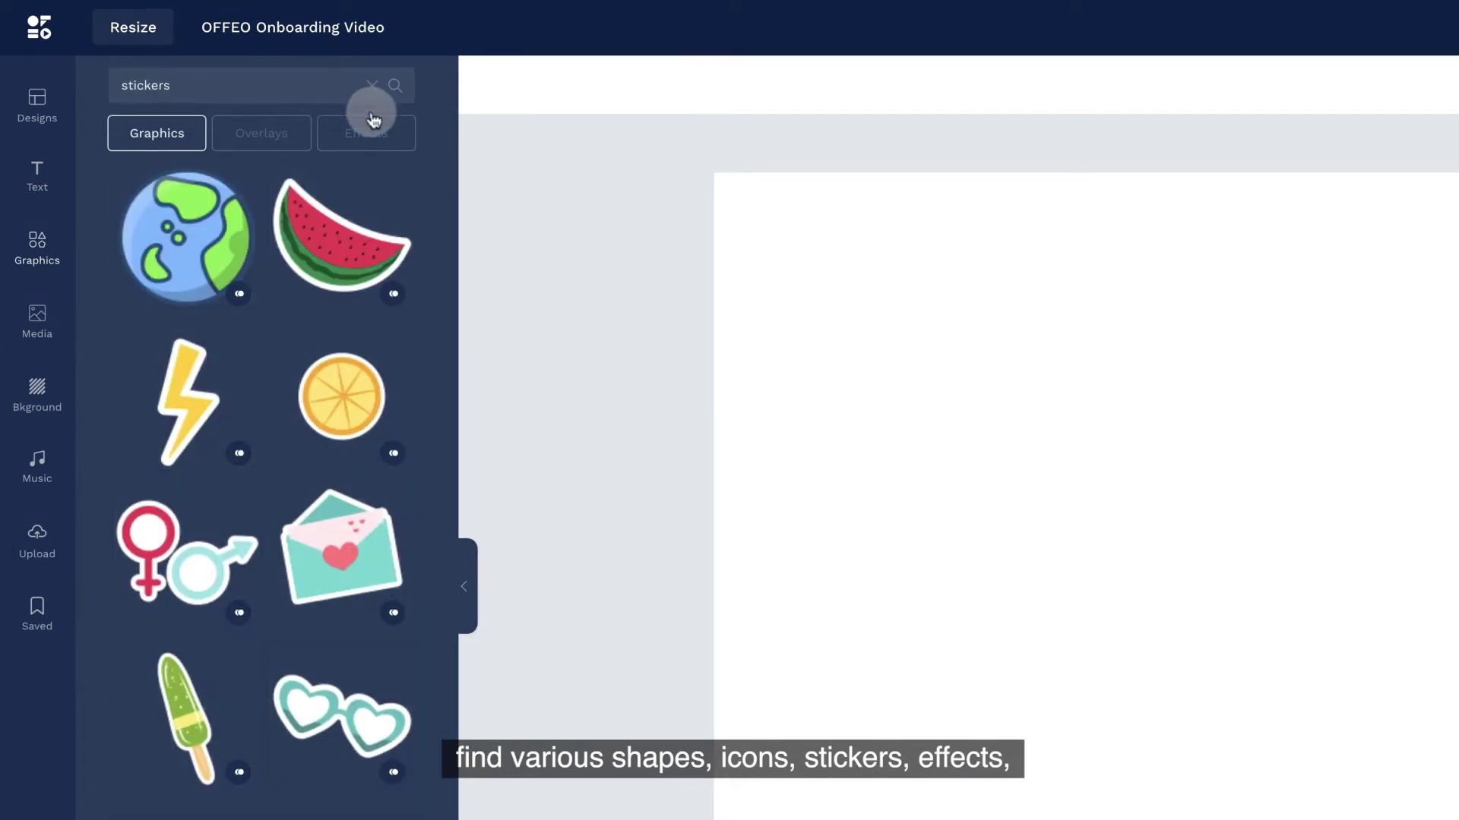
pyautogui.click(386, 134)
pyautogui.scroll(-5, 403, 231)
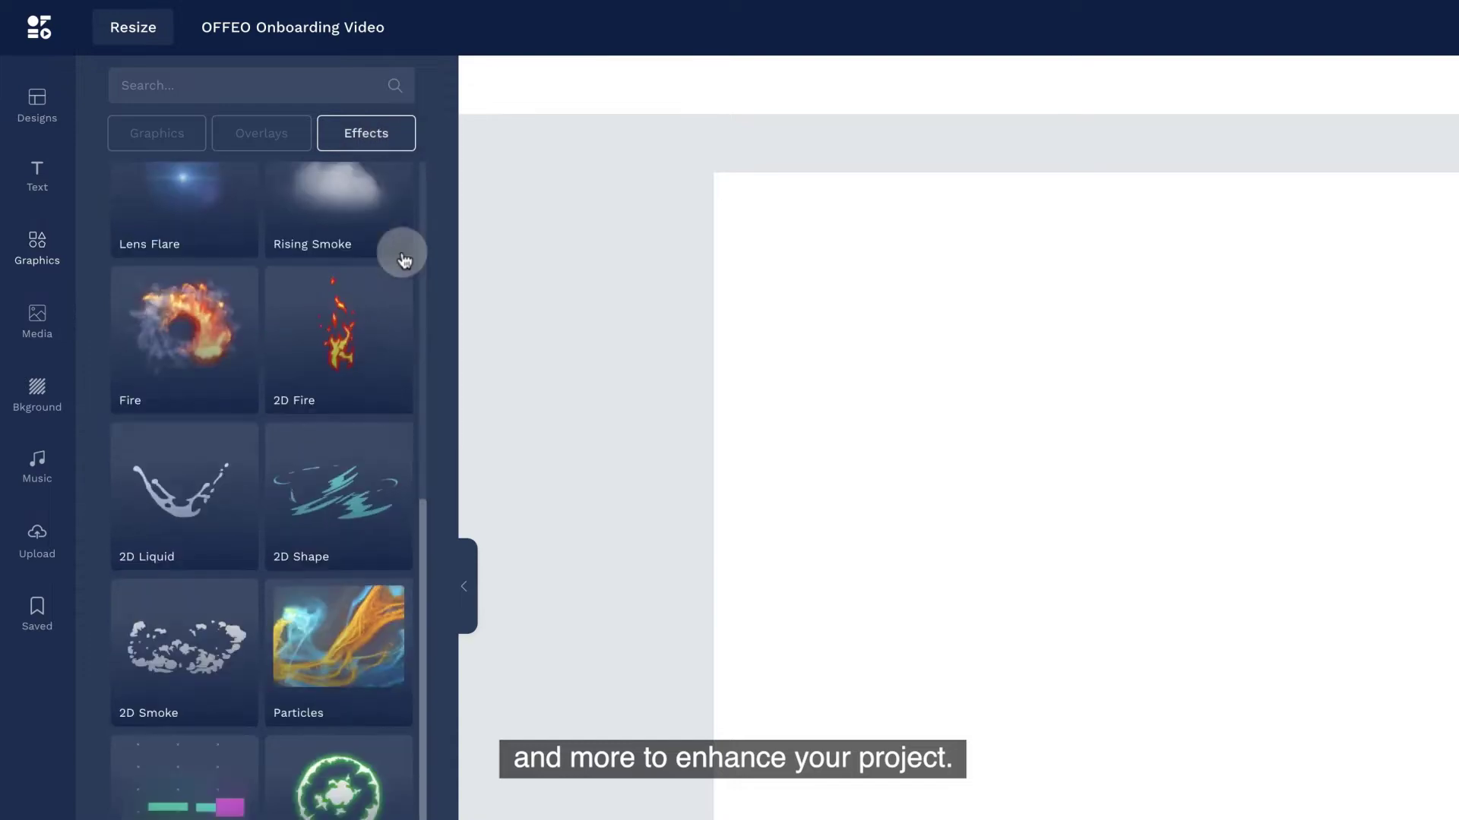
# - Browse stock photos and videos, then search stock photos for 'exciting'
pyautogui.click(54, 325)
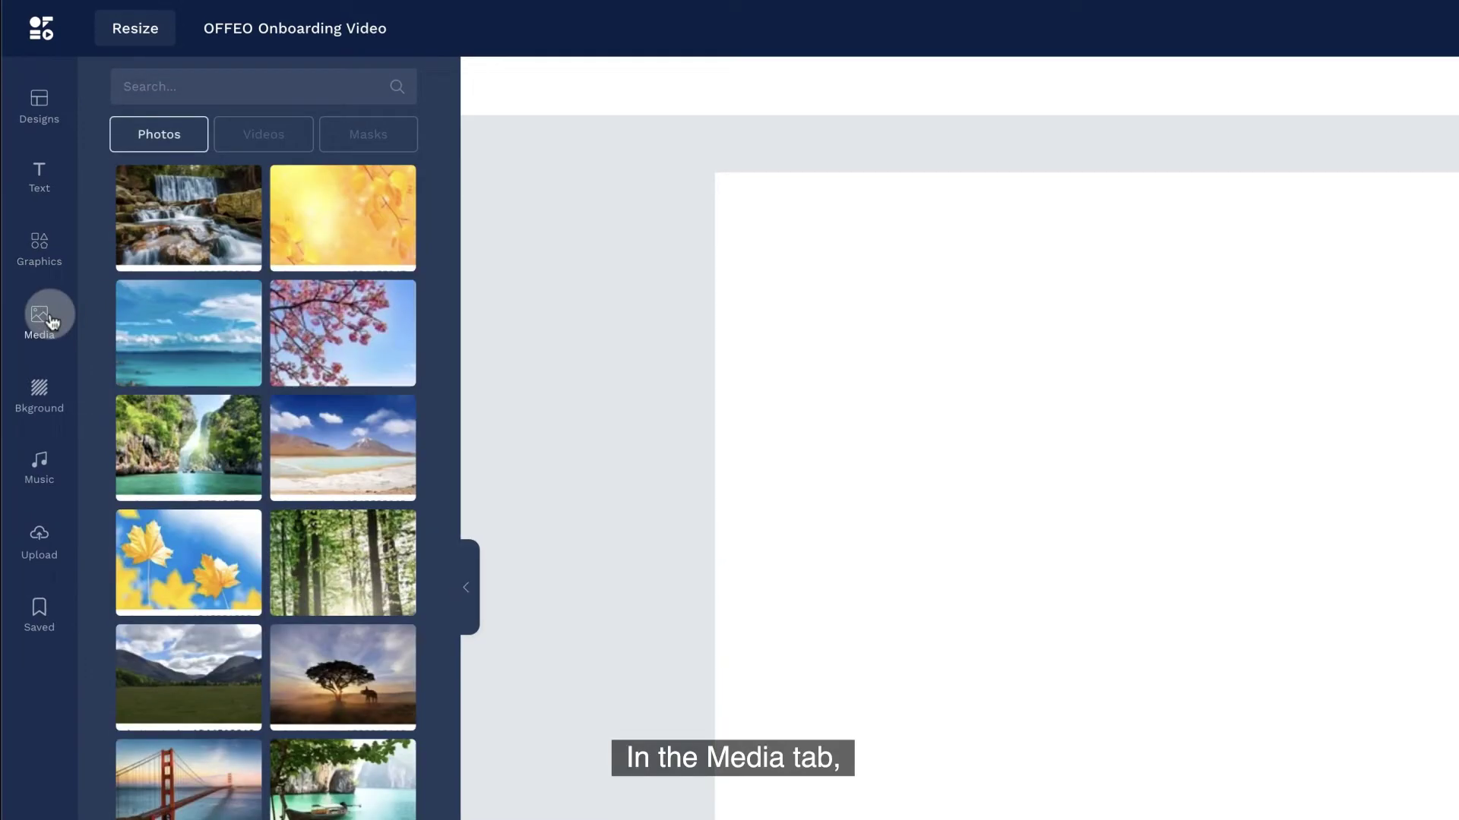
pyautogui.moveTo(421, 231); pyautogui.dragTo(436, 424)
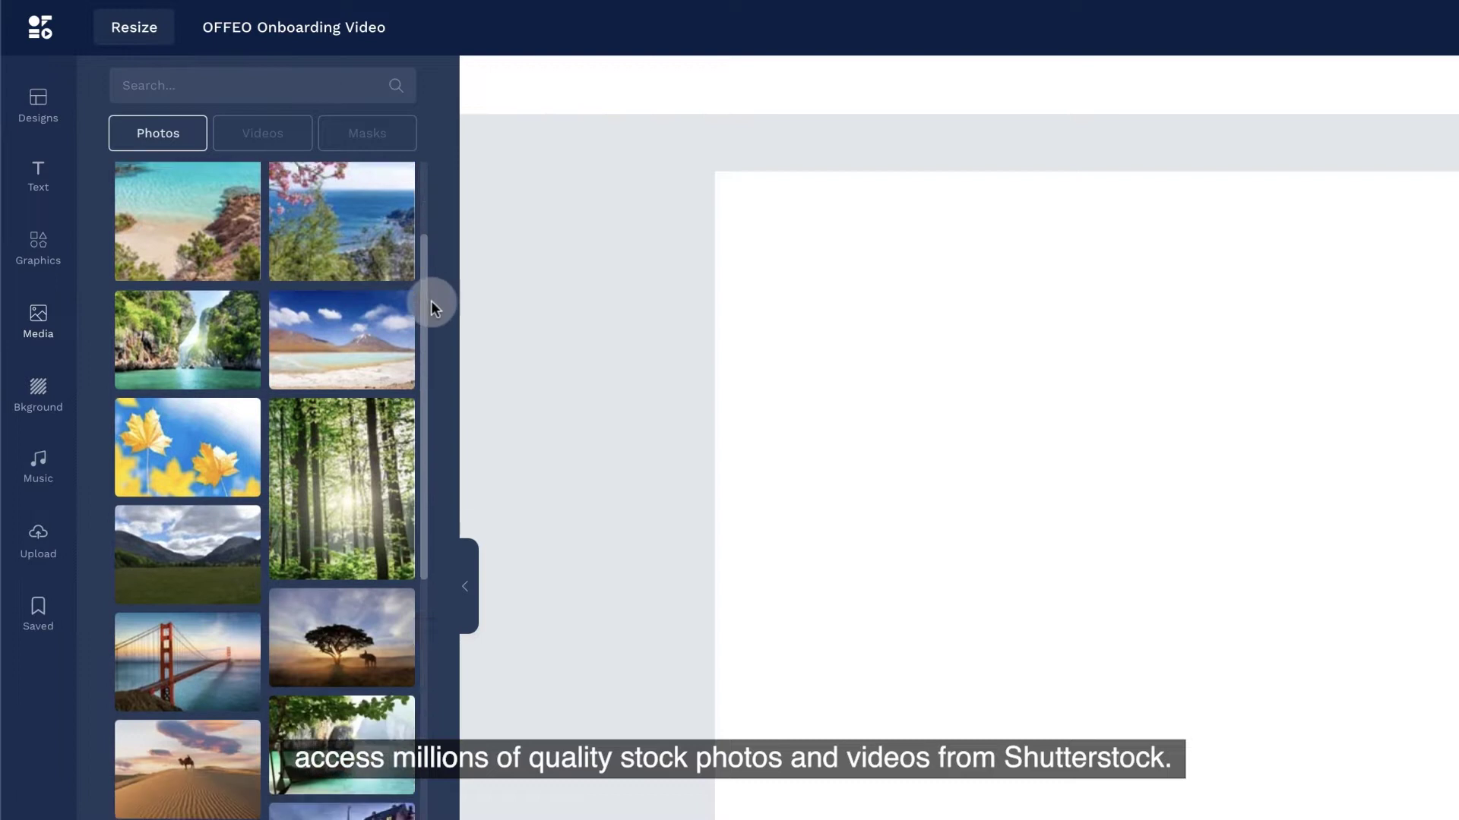
pyautogui.click(276, 145)
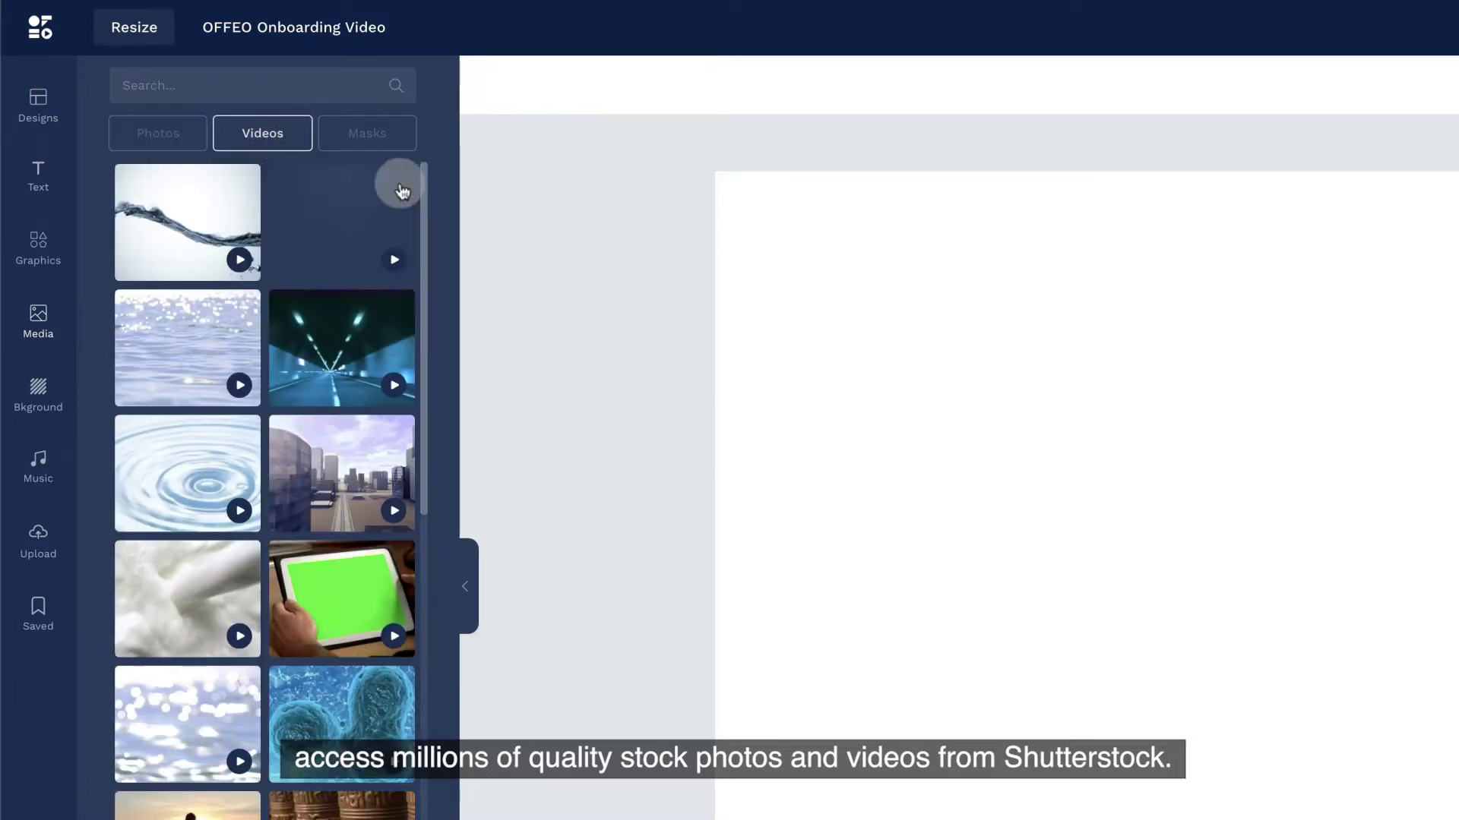
pyautogui.moveTo(422, 182); pyautogui.dragTo(425, 365)
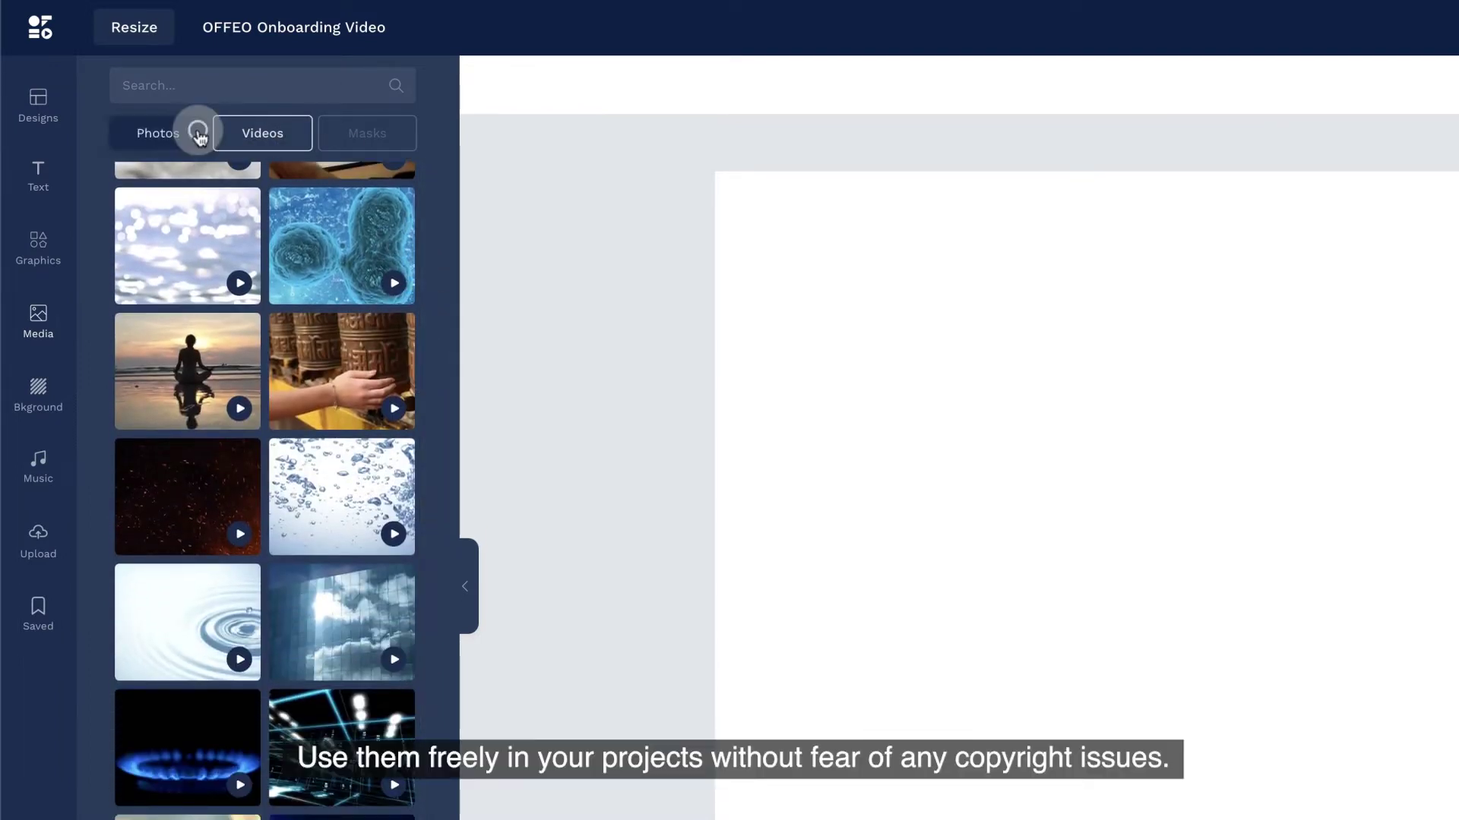
pyautogui.click(199, 135)
pyautogui.write('exciting')
pyautogui.press('Return')
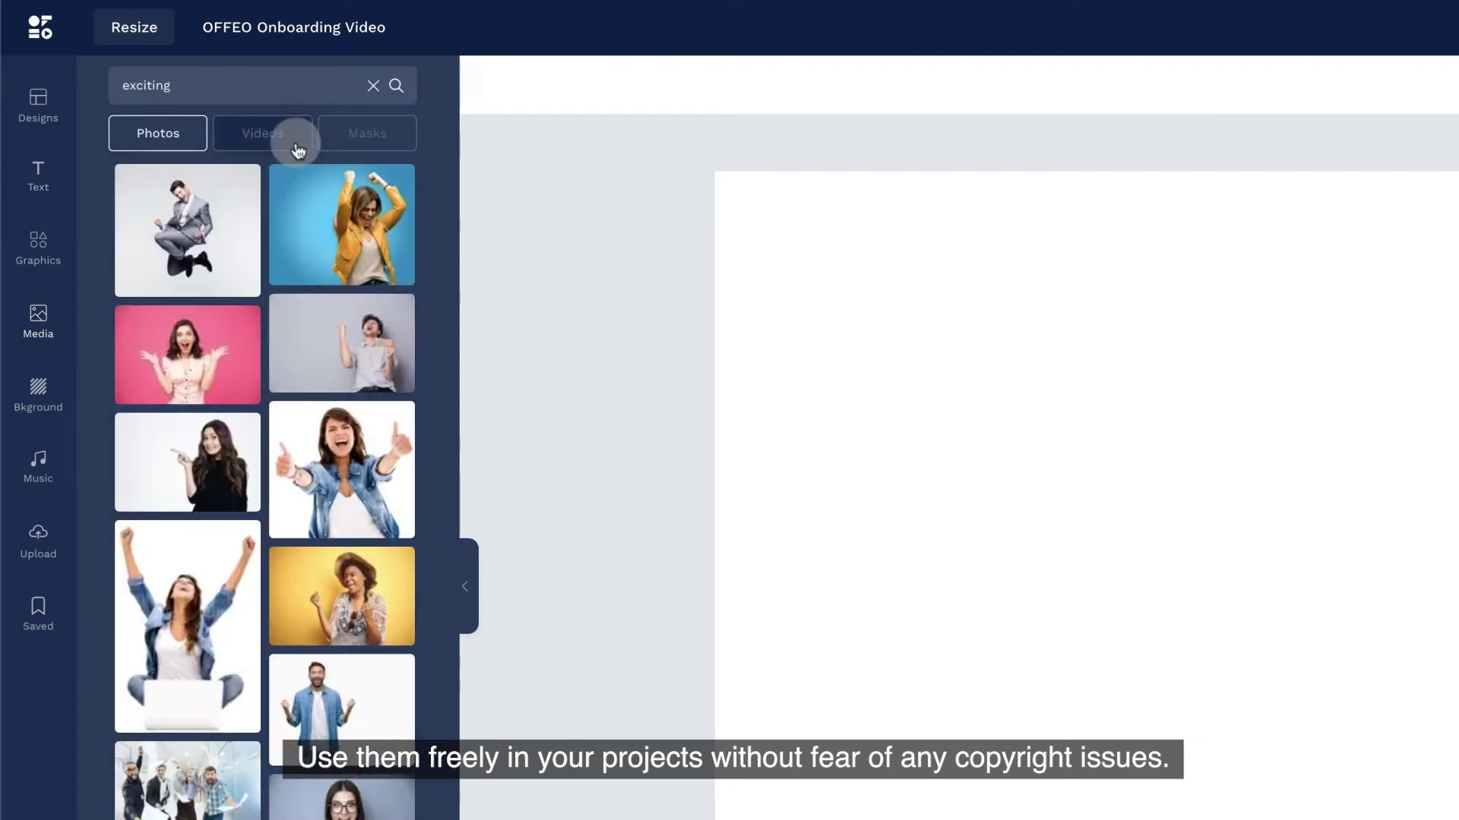
pyautogui.moveTo(422, 193); pyautogui.dragTo(344, 434)
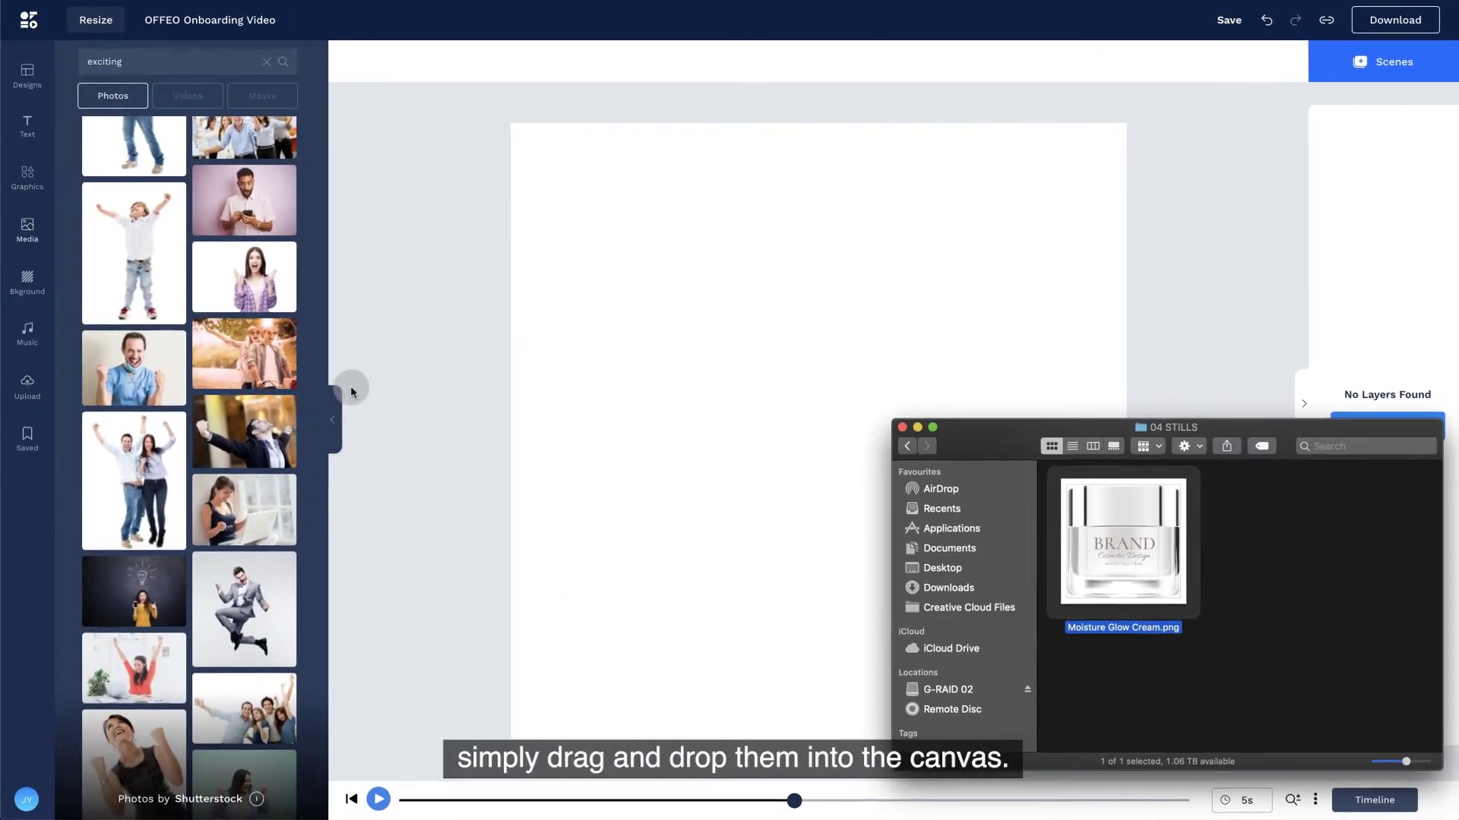
# - Upload the cream jar image and pick the N°5 template from page 2 of Product Promo
pyautogui.moveTo(1106, 523)
pyautogui.mouseDown()
pyautogui.moveTo(592, 341)
pyautogui.moveTo(590, 312)
pyautogui.mouseUp()
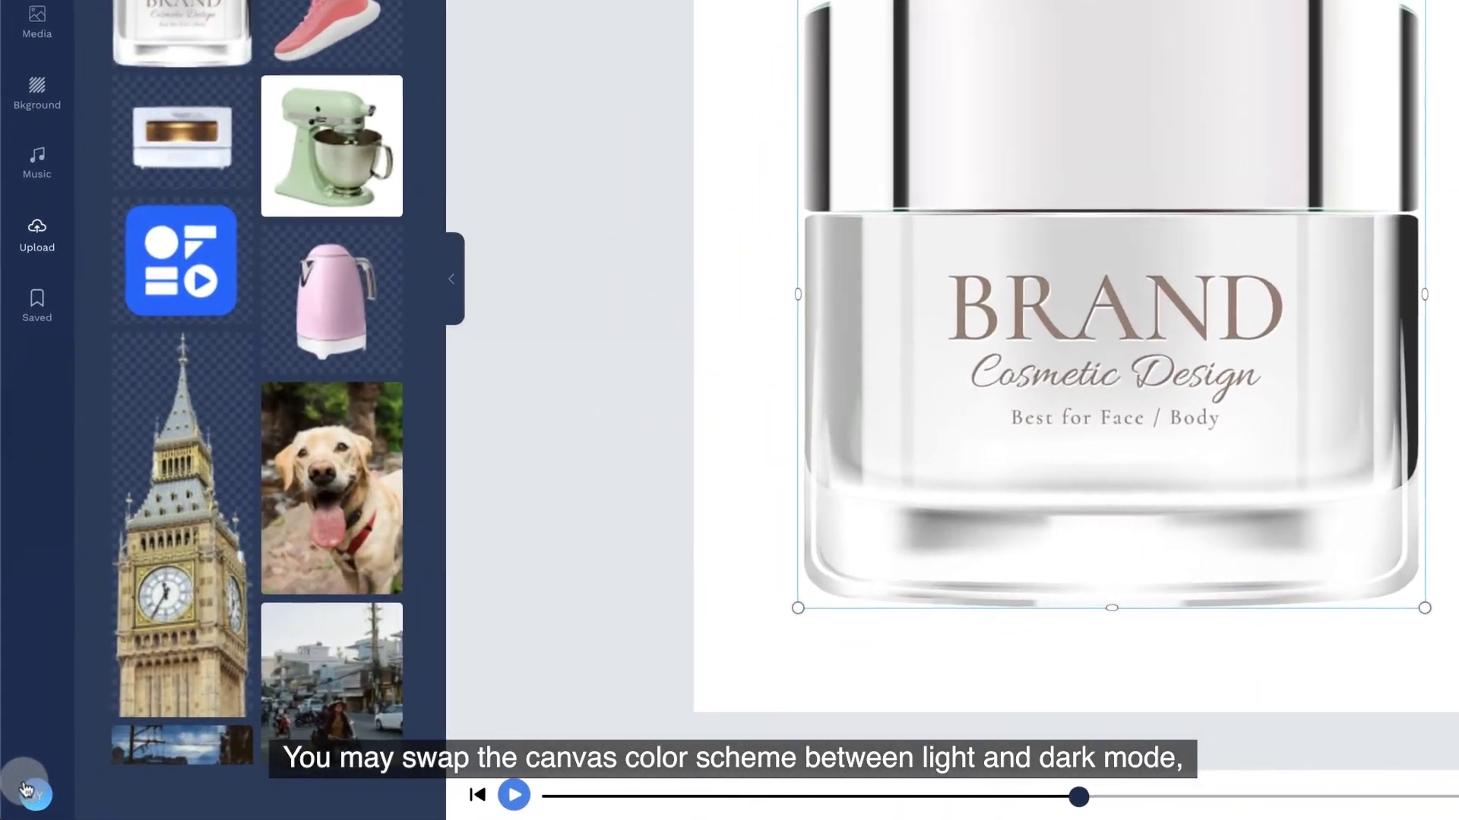
pyautogui.click(28, 791)
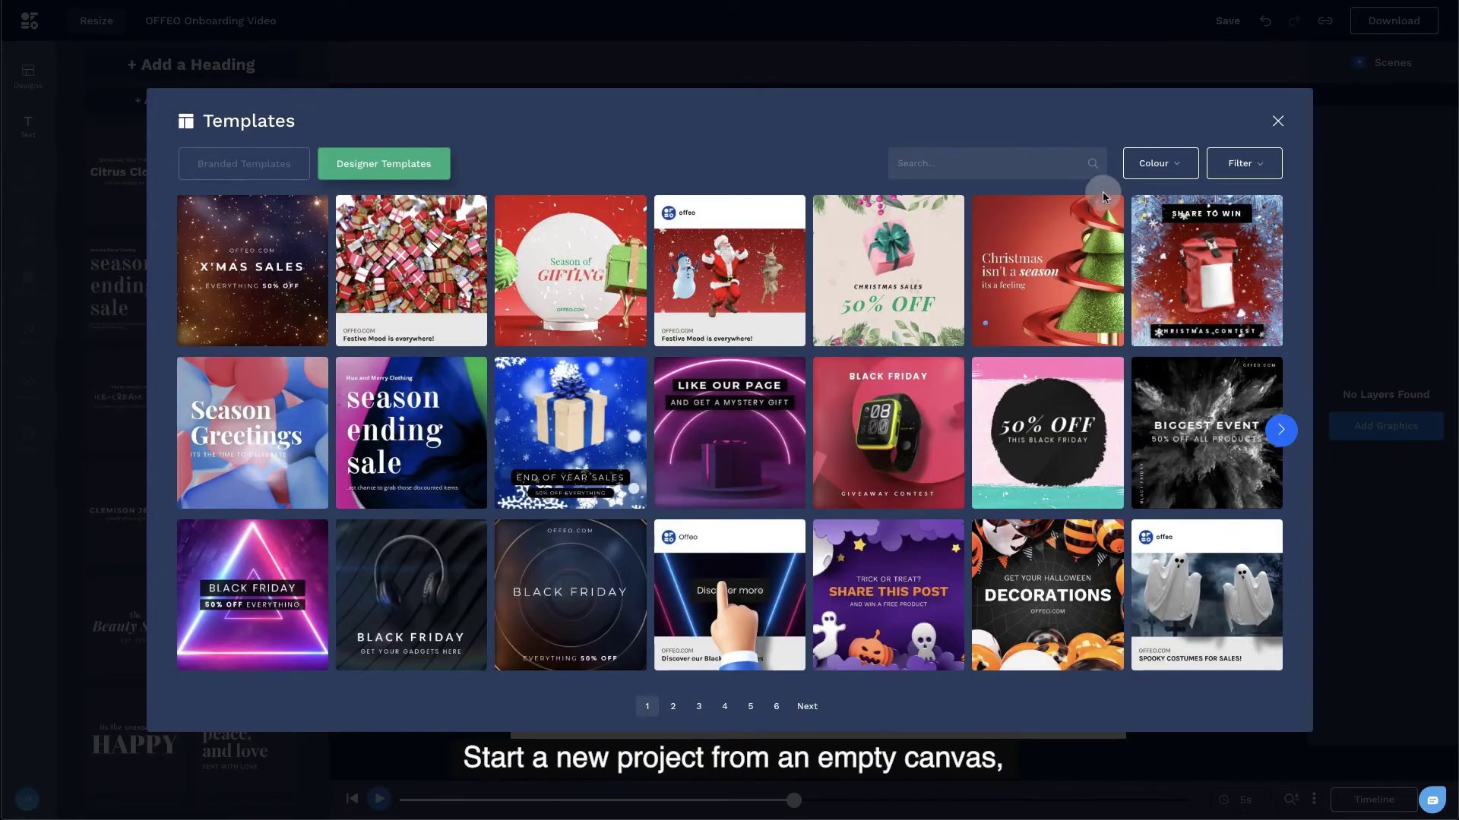
pyautogui.click(1258, 165)
pyautogui.click(1056, 229)
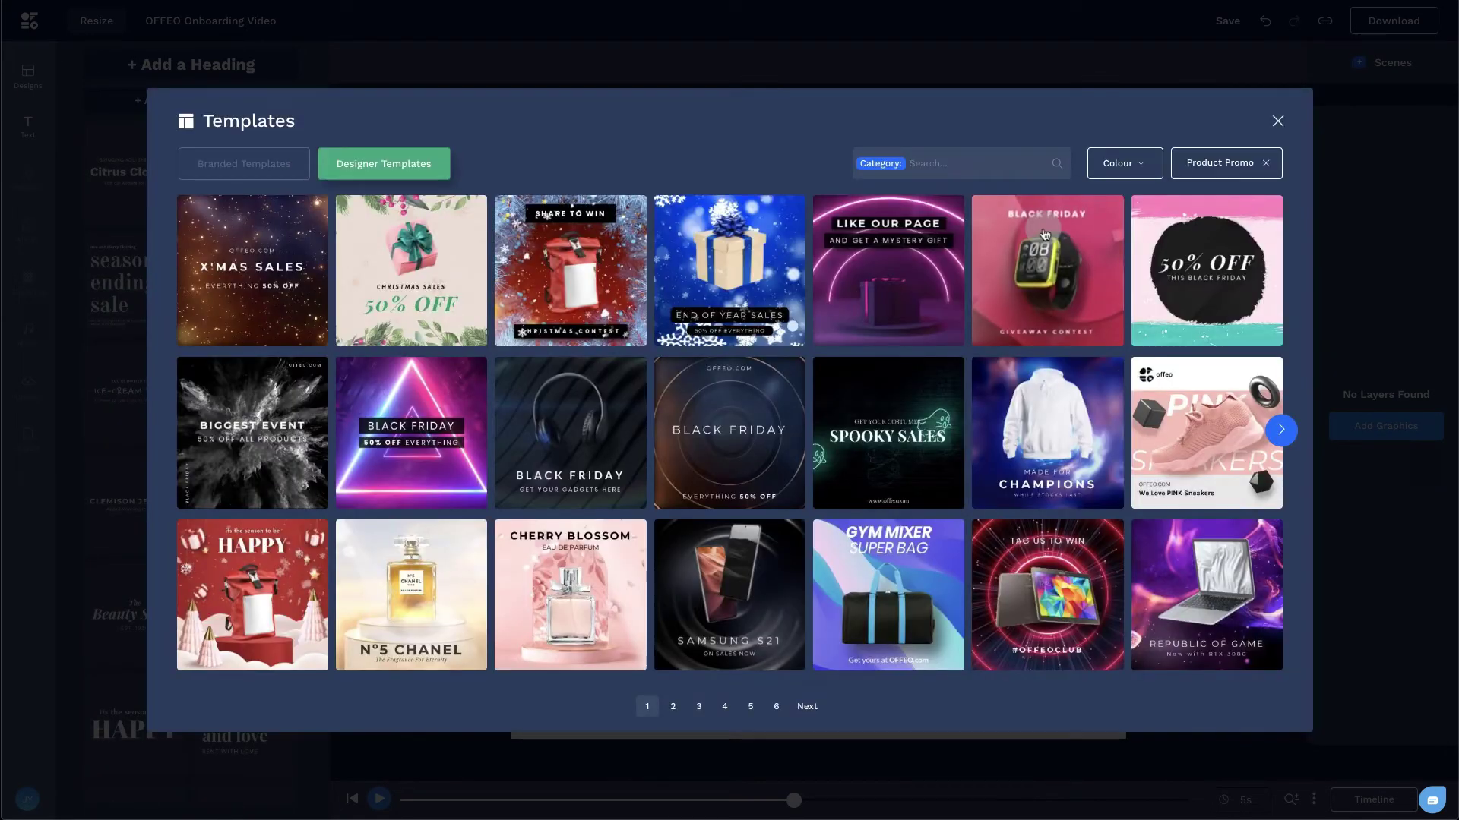
pyautogui.click(1277, 430)
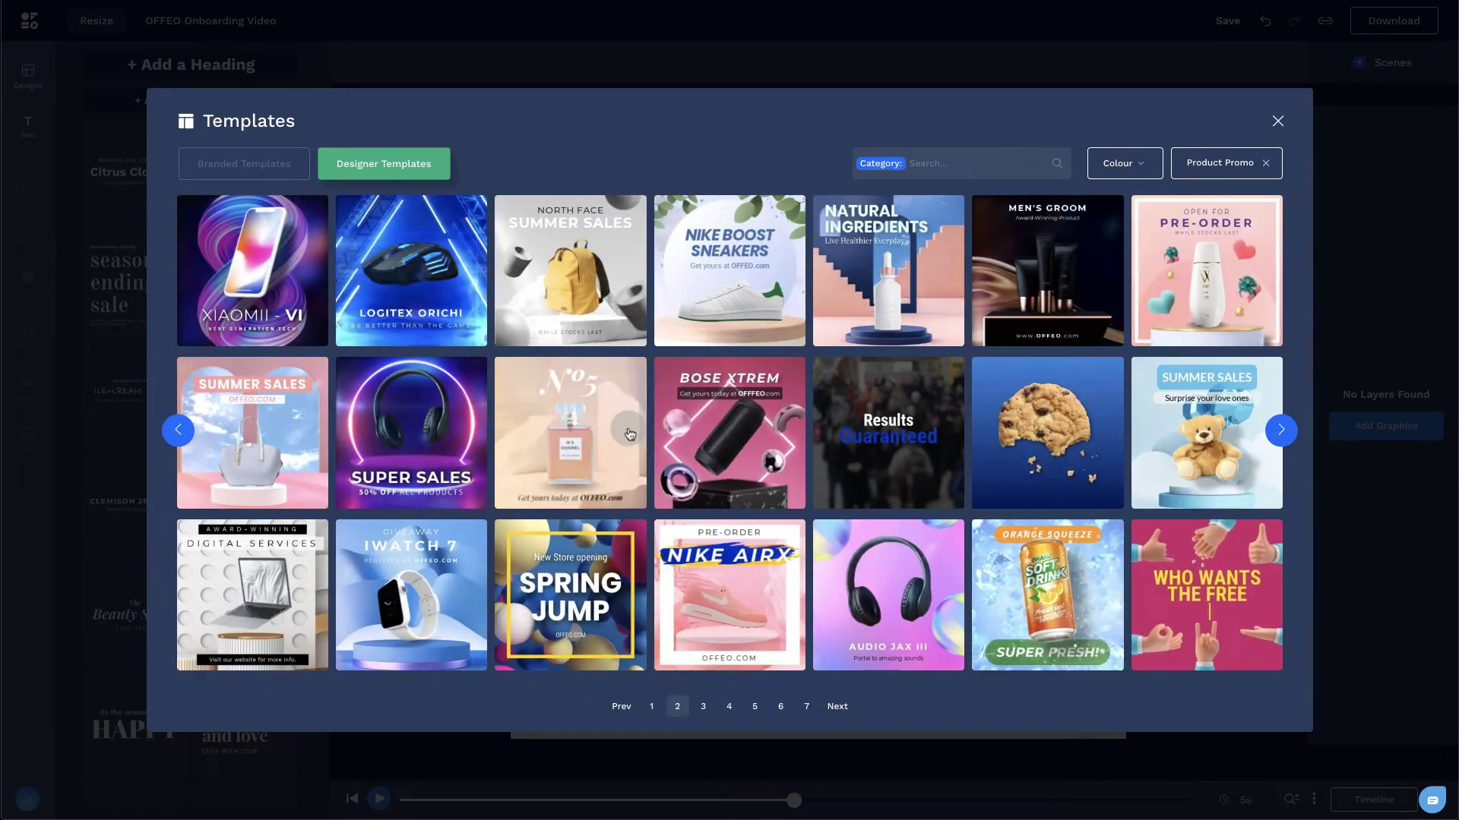
pyautogui.click(630, 435)
# - Swap the template's coffee cup picture for the uploaded BRAND cream jar image
pyautogui.click(783, 443)
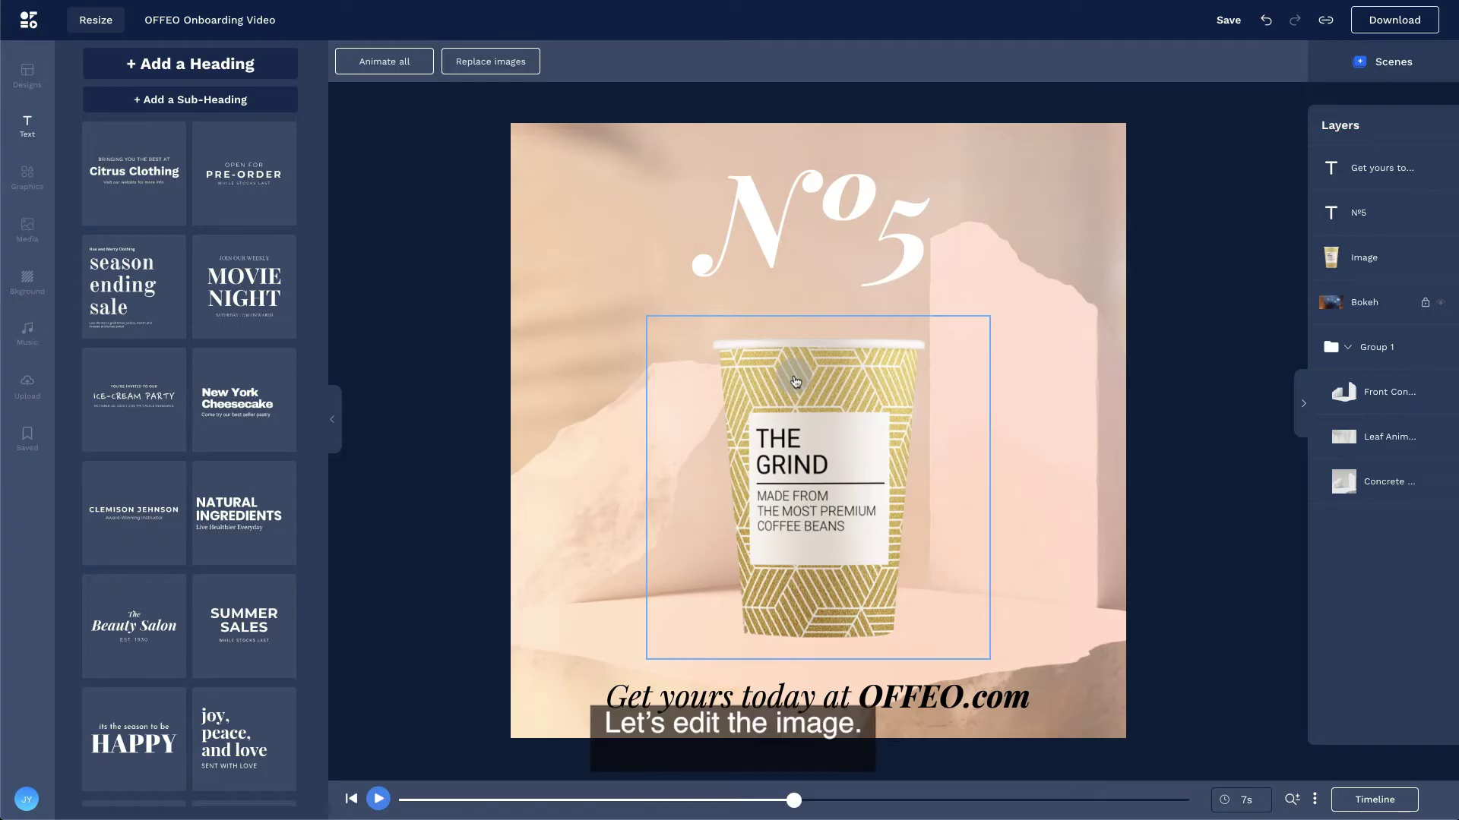
pyautogui.click(796, 383)
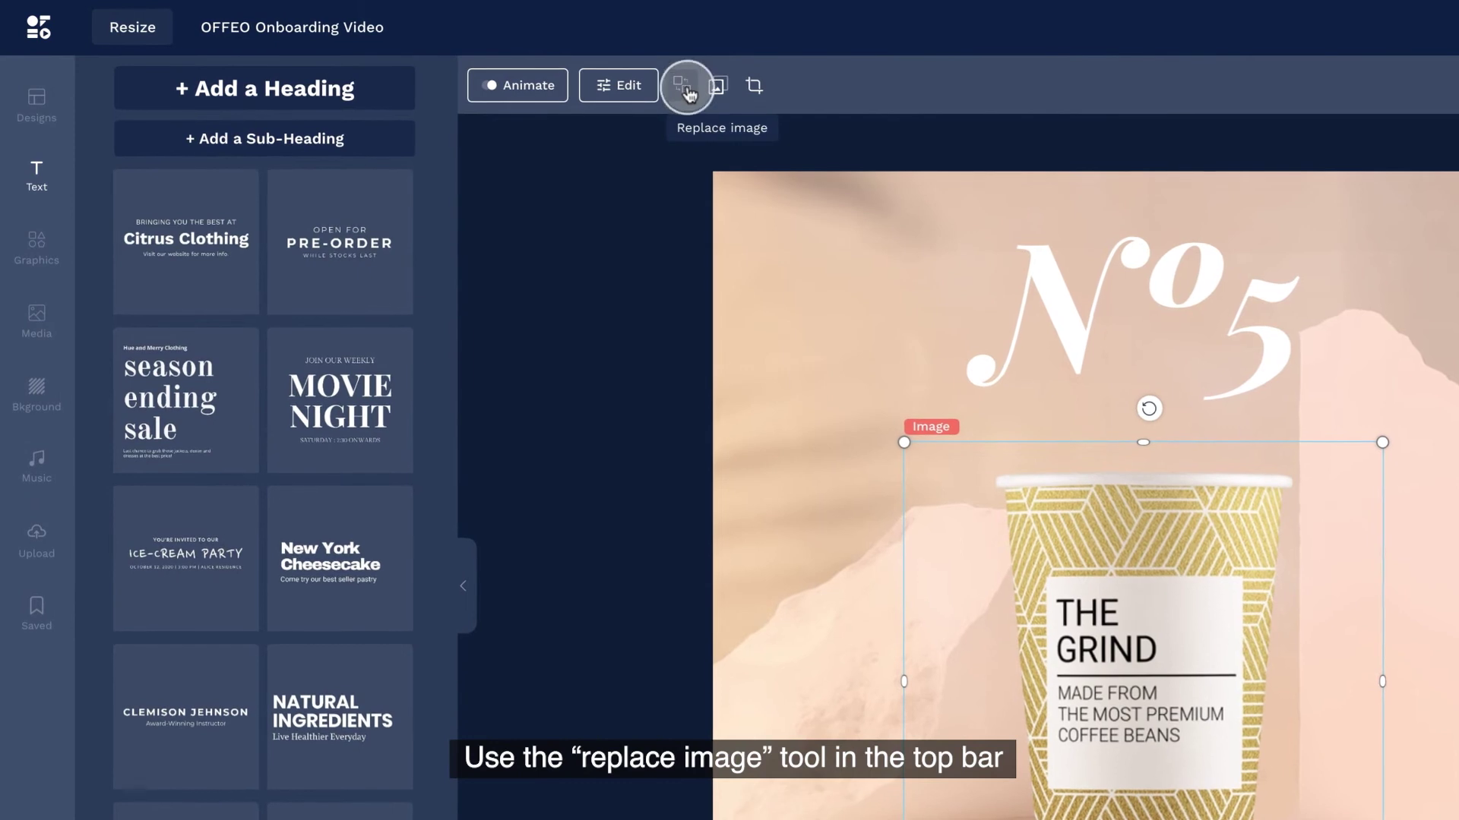
pyautogui.click(691, 94)
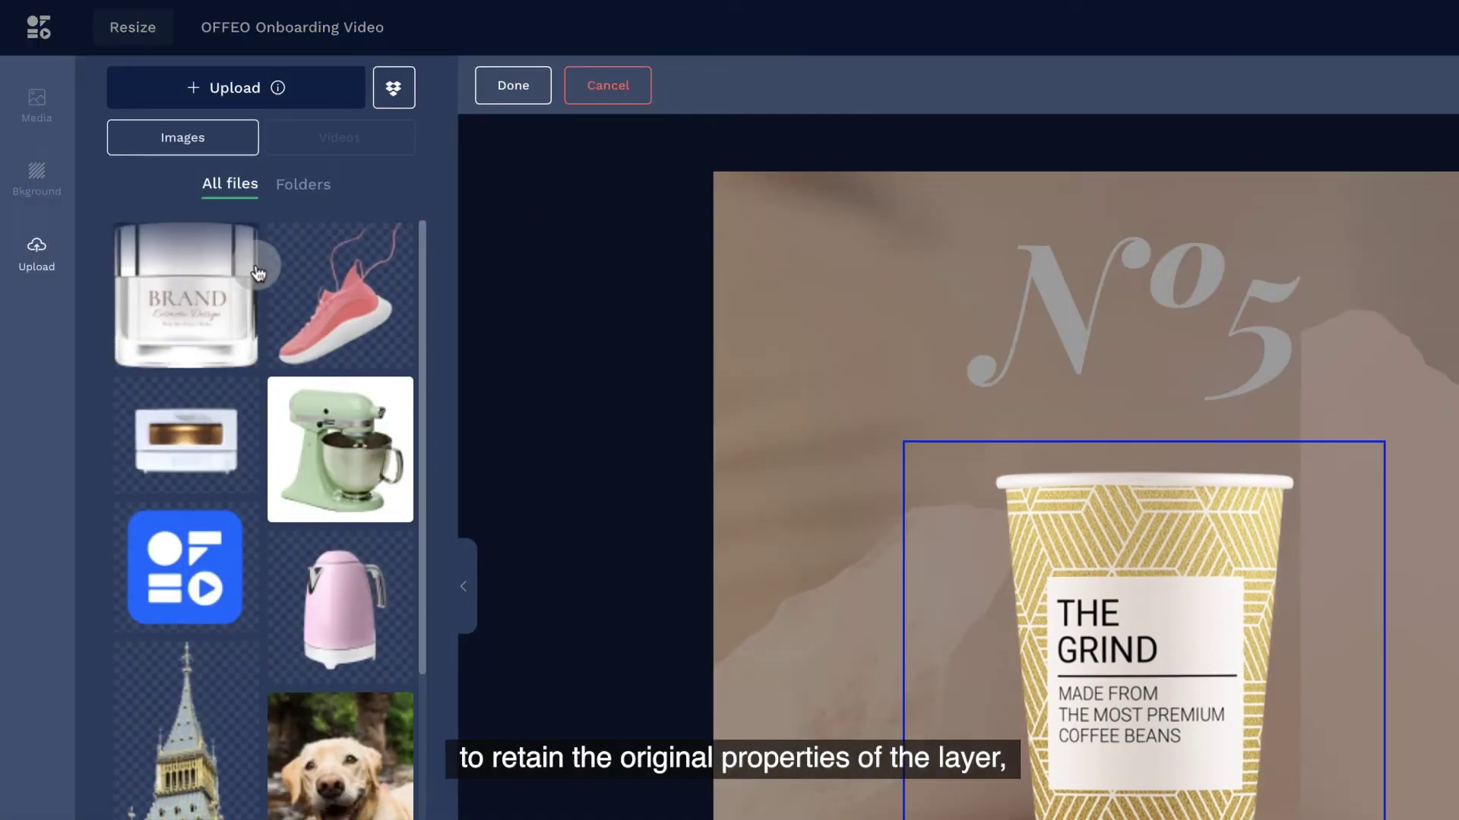
pyautogui.click(251, 279)
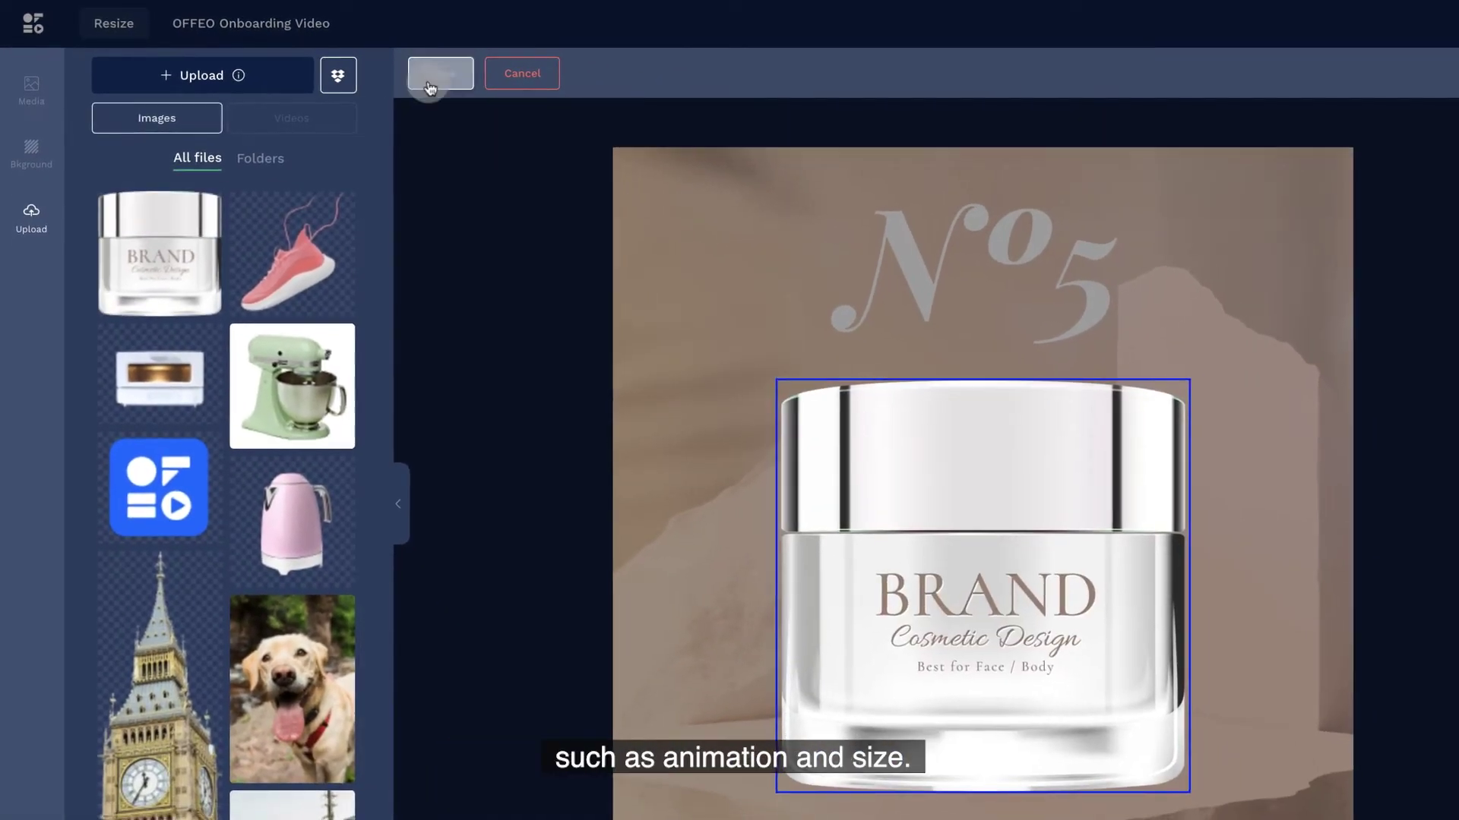
pyautogui.click(429, 87)
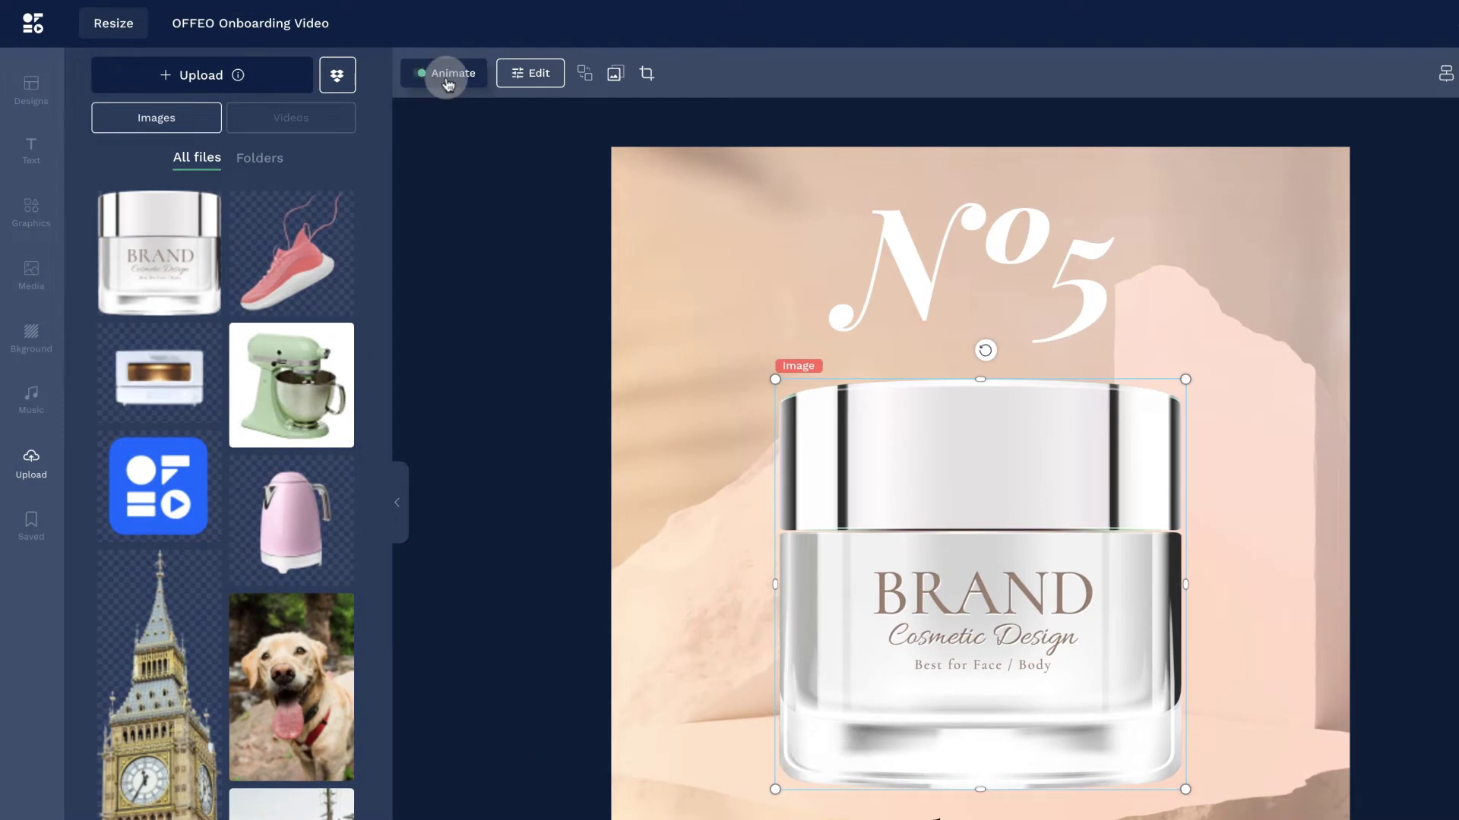
# - Browse the jar's filters, then add a Ground Shadow with distance 0
pyautogui.click(519, 89)
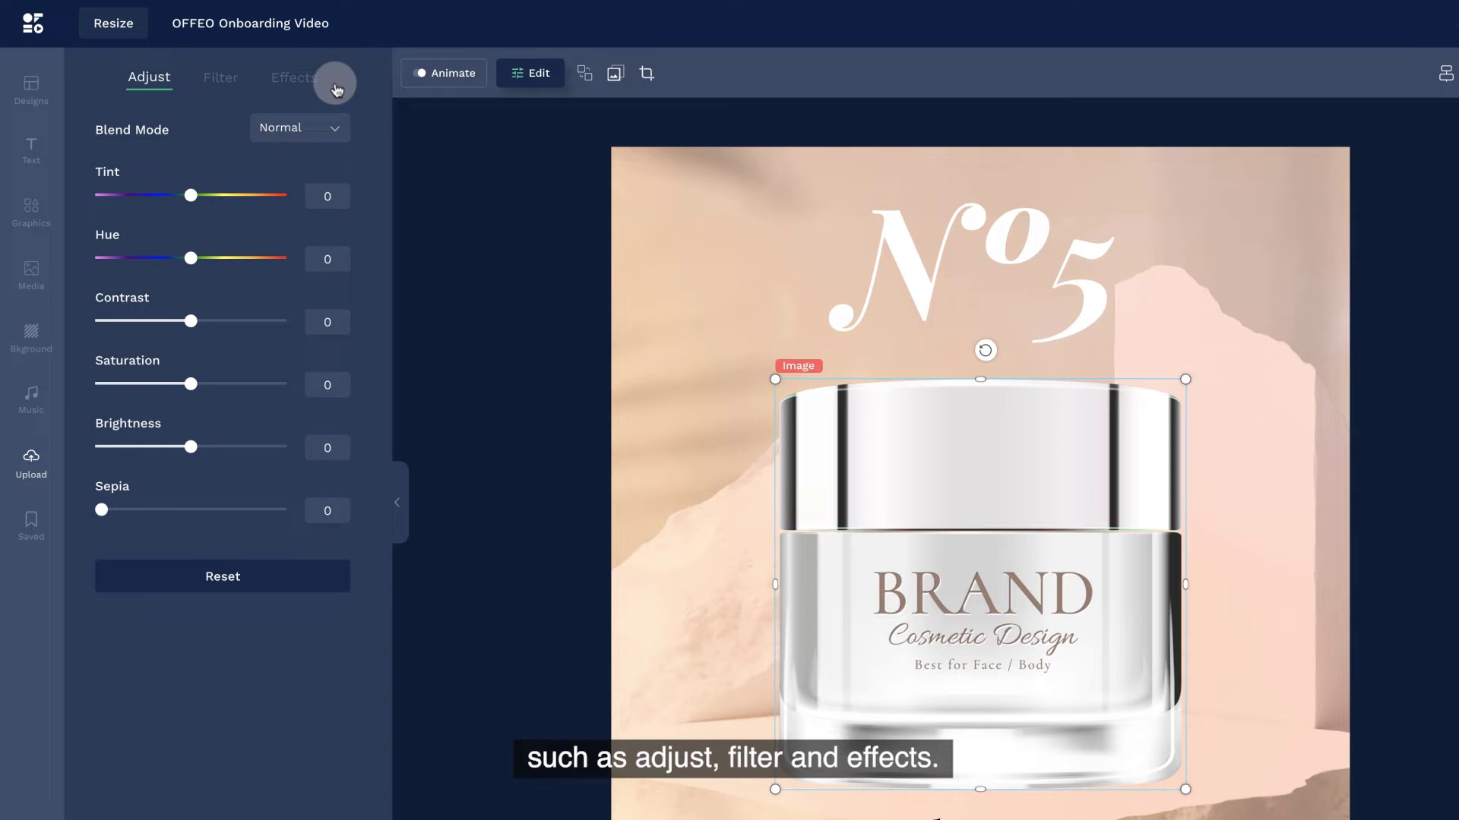
pyautogui.click(228, 89)
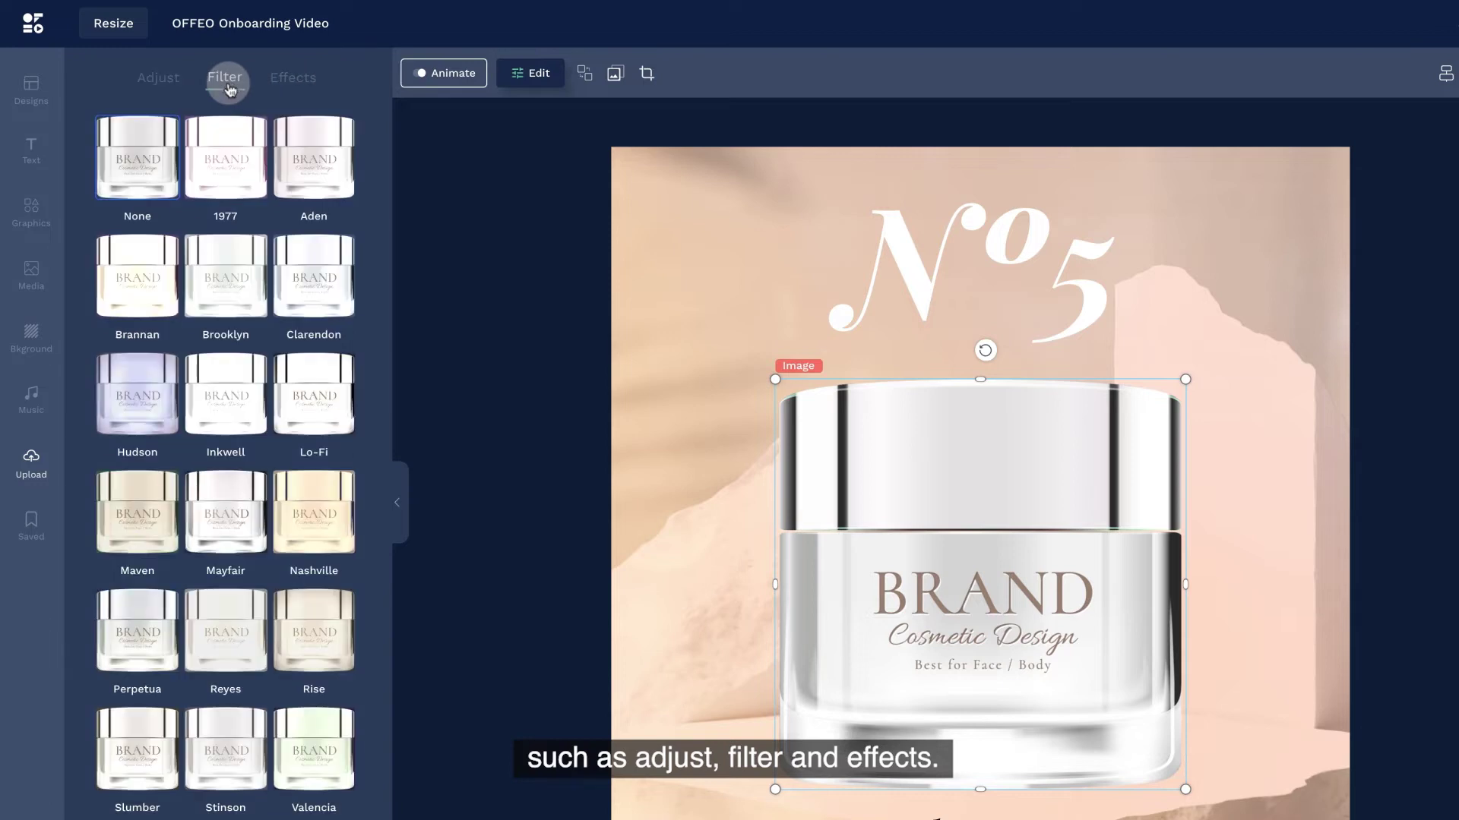
pyautogui.click(313, 89)
pyautogui.click(286, 250)
pyautogui.moveTo(123, 231); pyautogui.dragTo(87, 231)
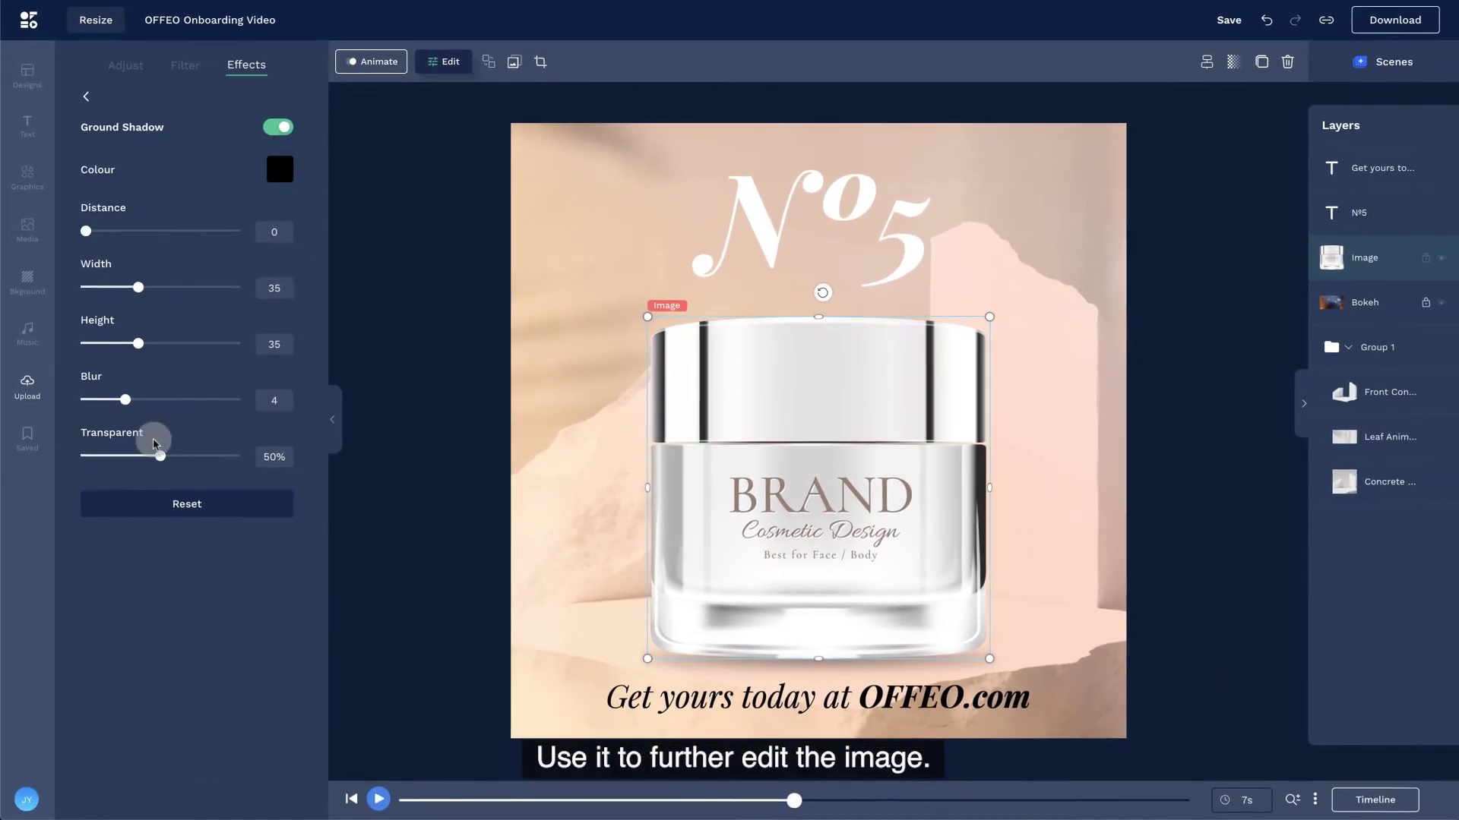
# - Make the MOISTURE GLOW CREAM heading size 115 and uppercase, and tighten its box
pyautogui.click(792, 476)
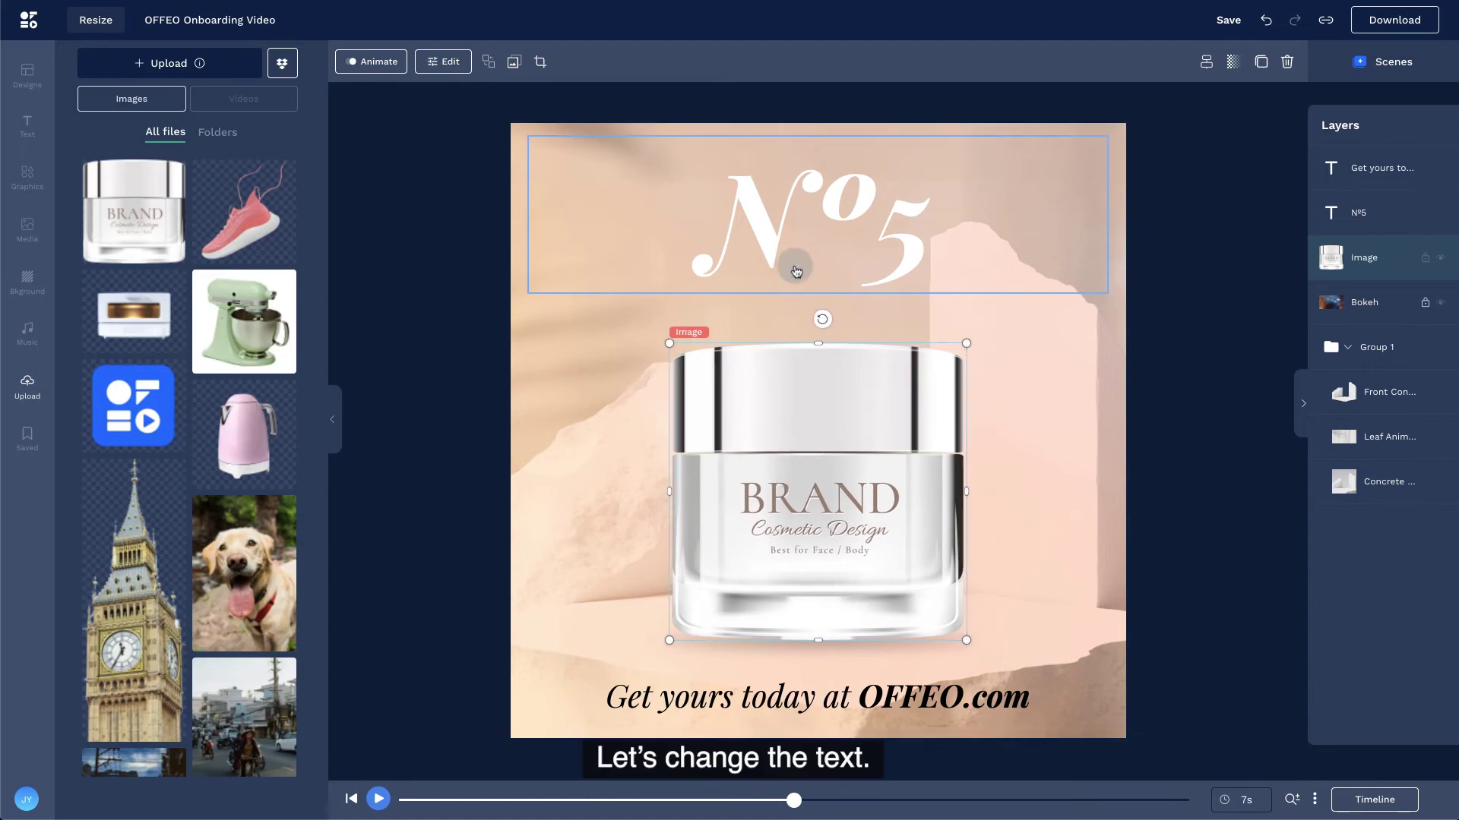
pyautogui.write('Mois')
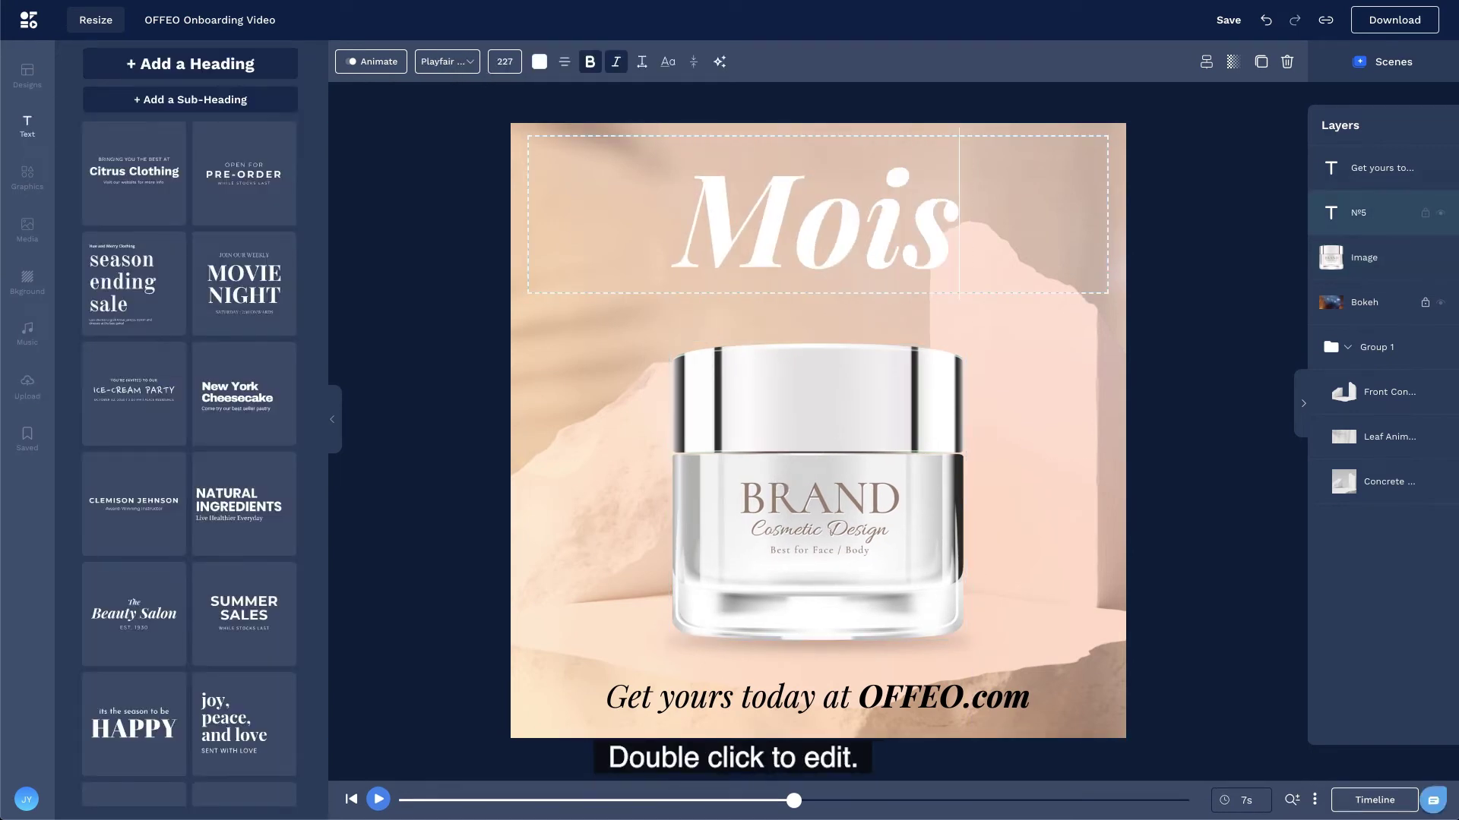
pyautogui.write('ture Glow Cream')
pyautogui.click(506, 63)
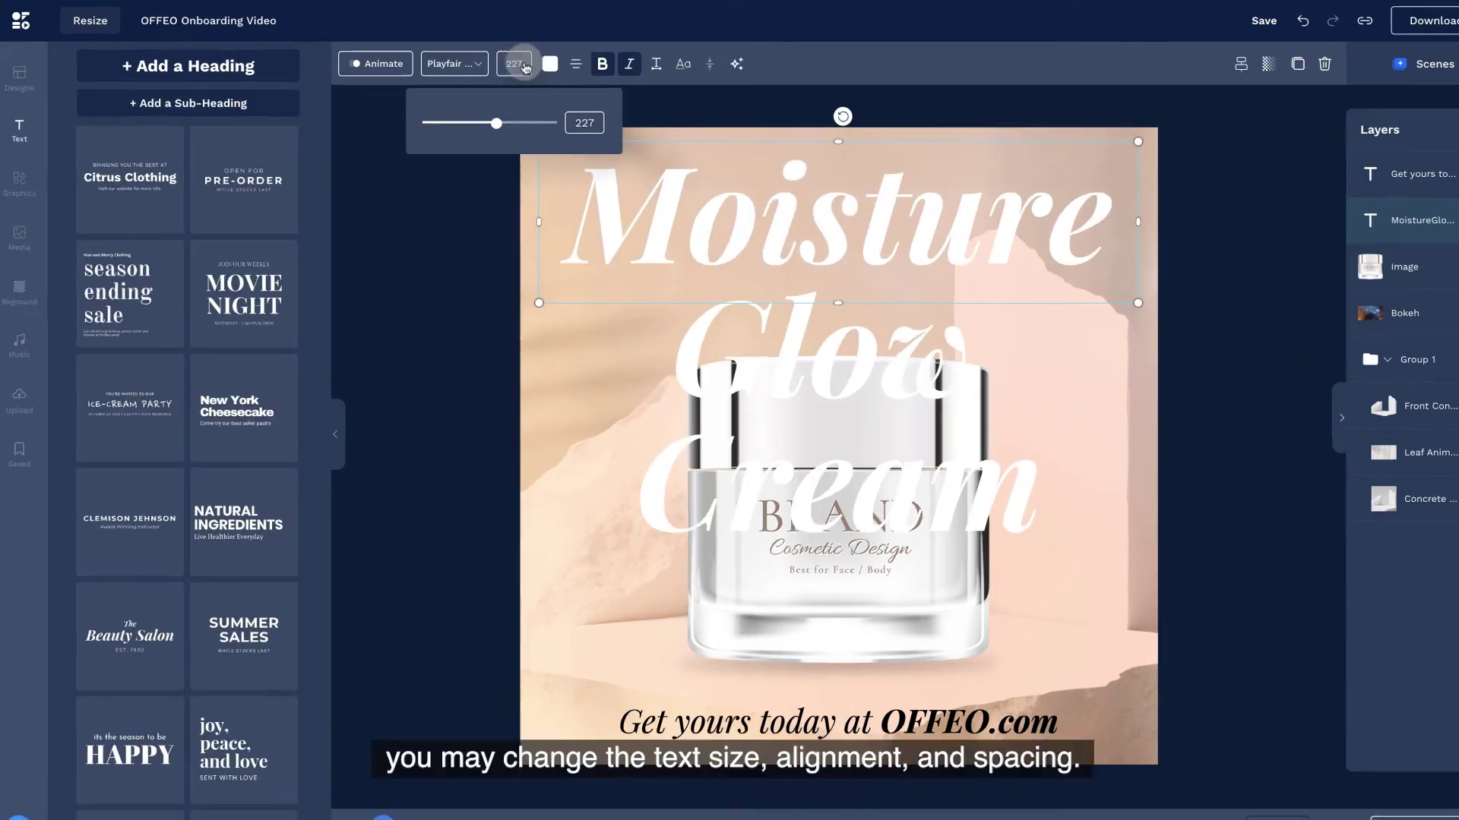
pyautogui.moveTo(494, 125); pyautogui.dragTo(467, 125)
pyautogui.moveTo(530, 159); pyautogui.dragTo(505, 152)
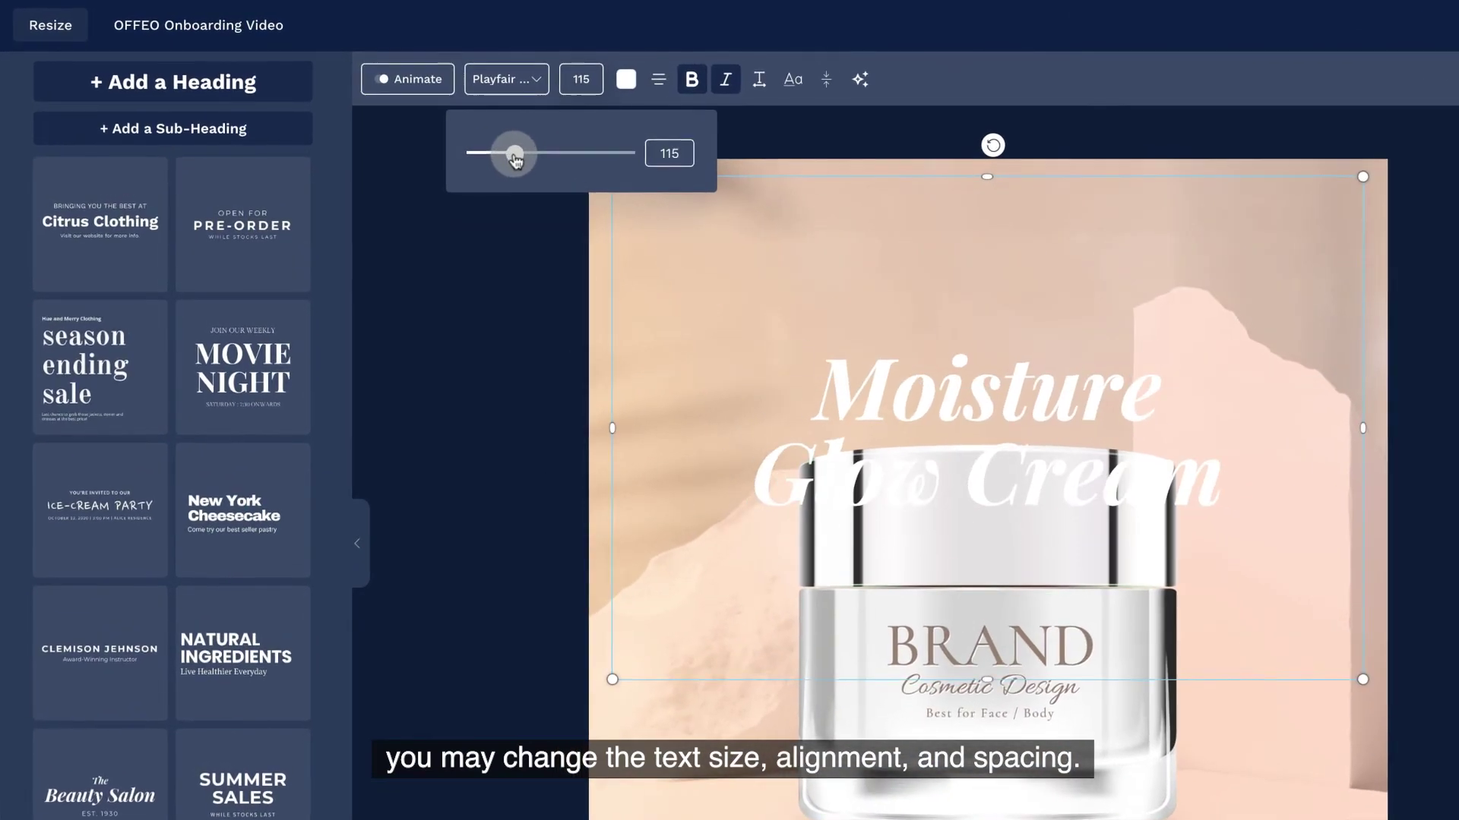
pyautogui.click(758, 79)
pyautogui.click(793, 78)
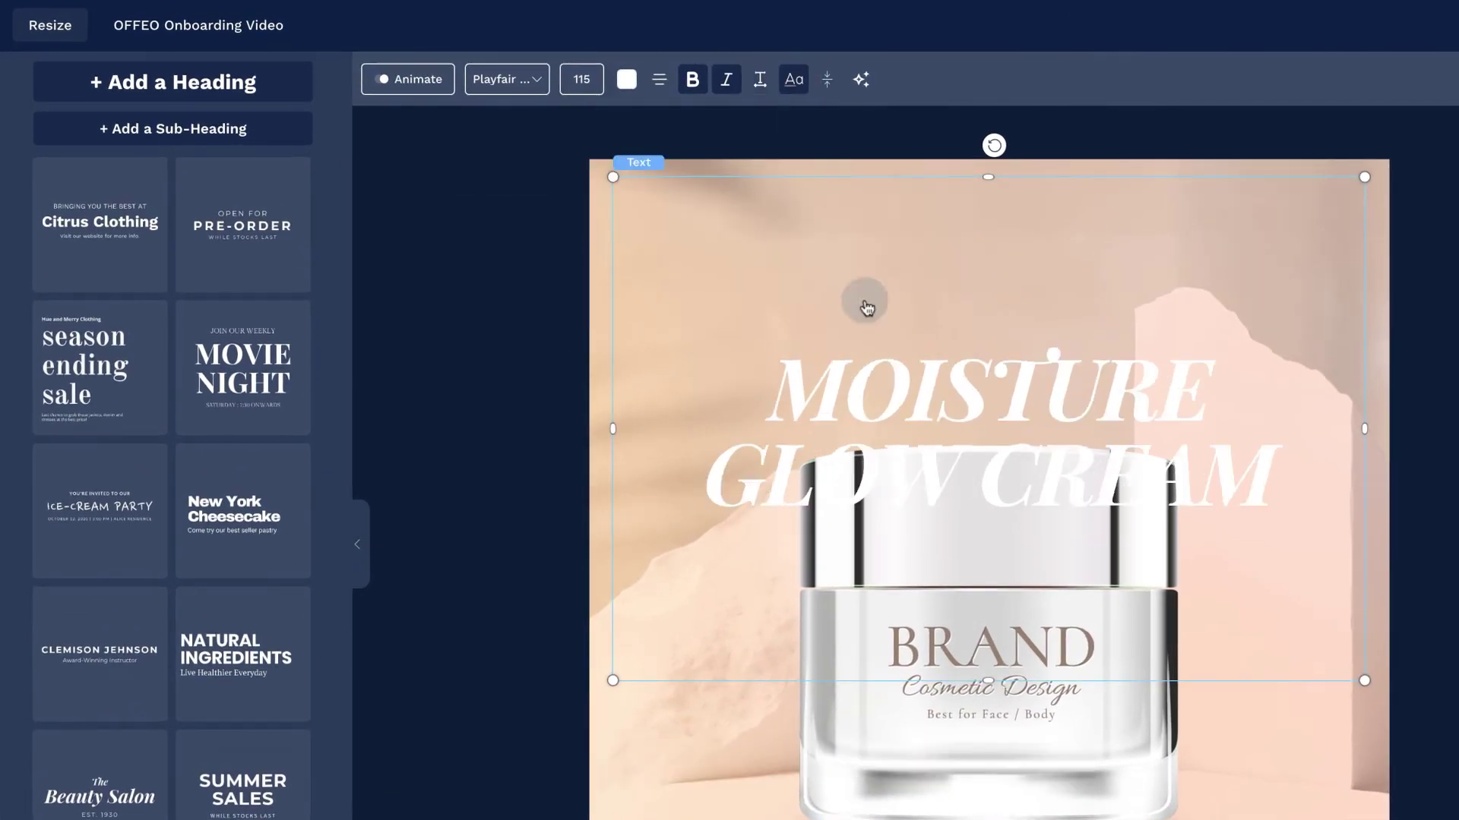
pyautogui.moveTo(989, 681); pyautogui.dragTo(1003, 280)
# - Set the heading font to Abril Fatface and its colour to dark brown 3A2B23
pyautogui.click(509, 80)
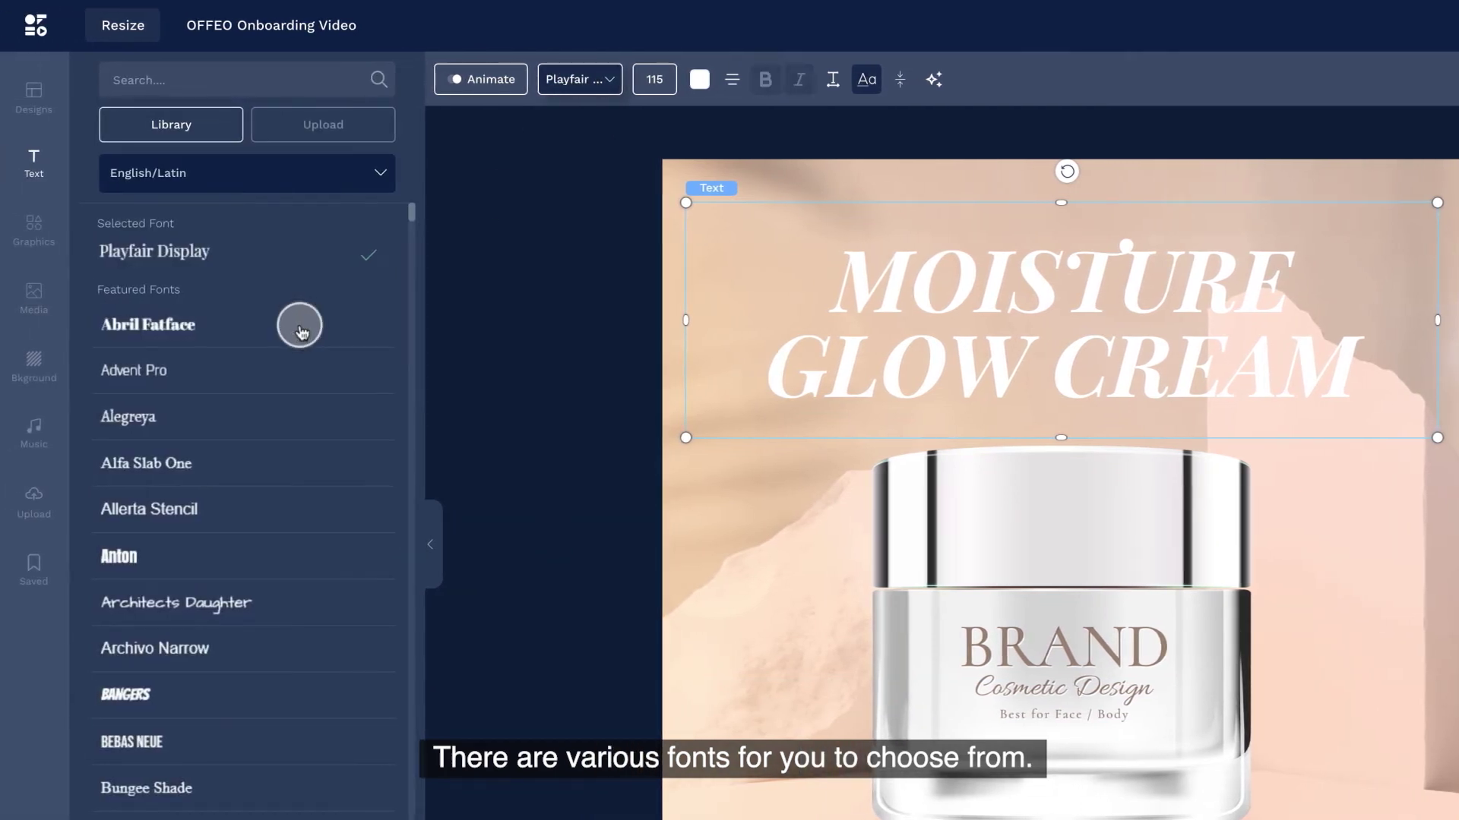
pyautogui.click(302, 331)
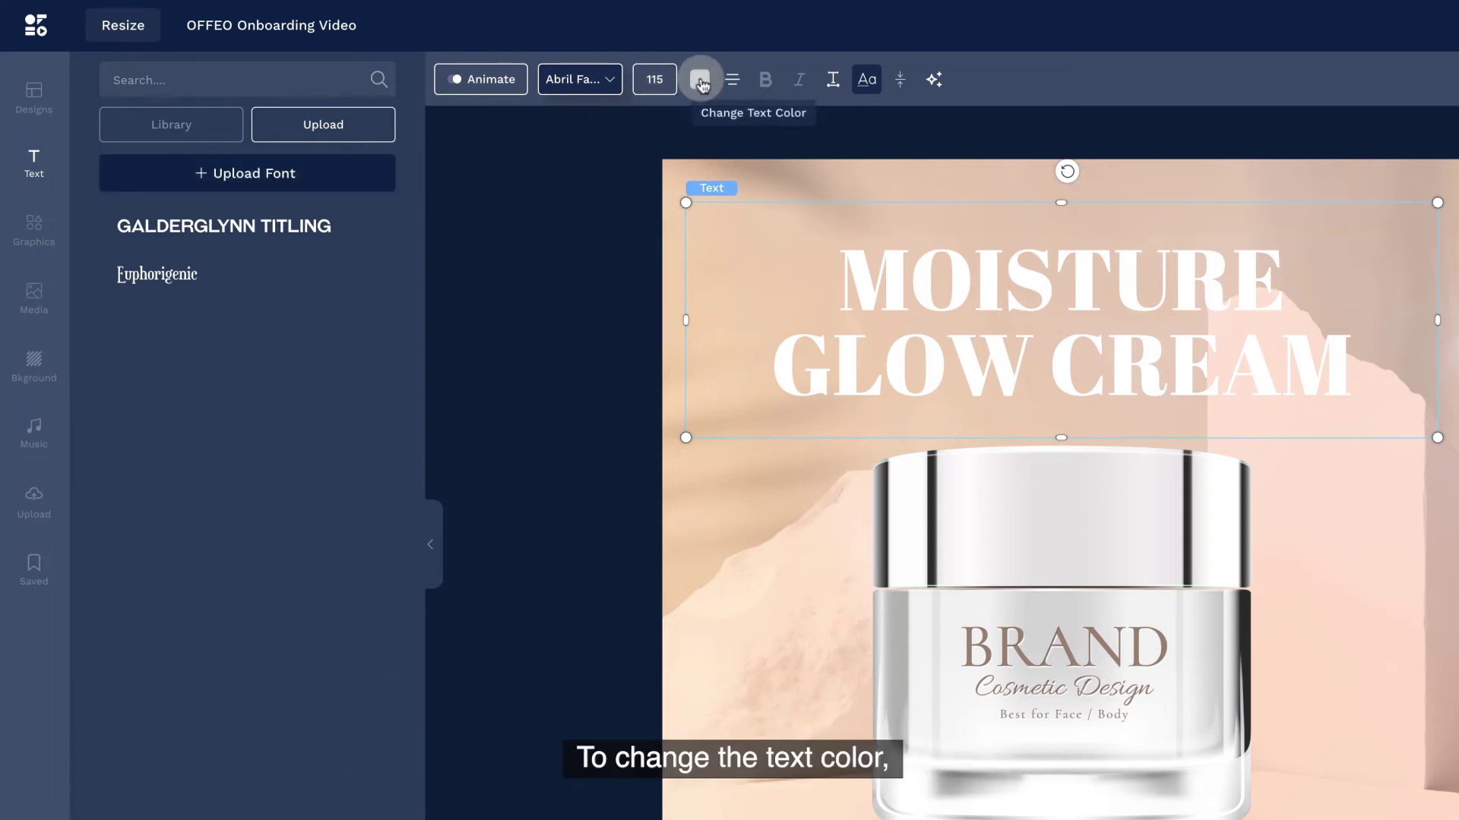
pyautogui.click(700, 80)
pyautogui.click(122, 188)
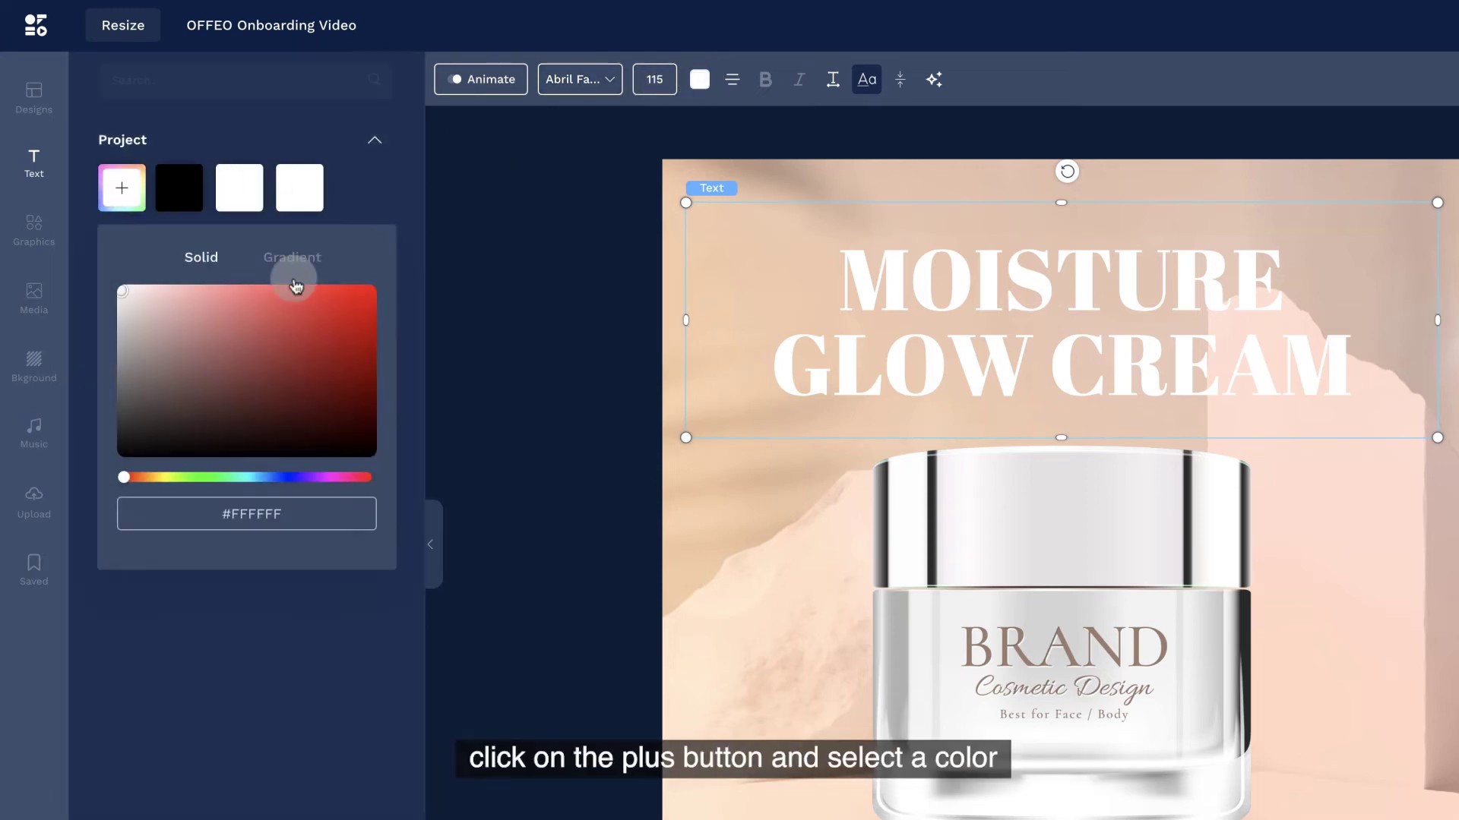
pyautogui.moveTo(138, 480); pyautogui.dragTo(305, 484)
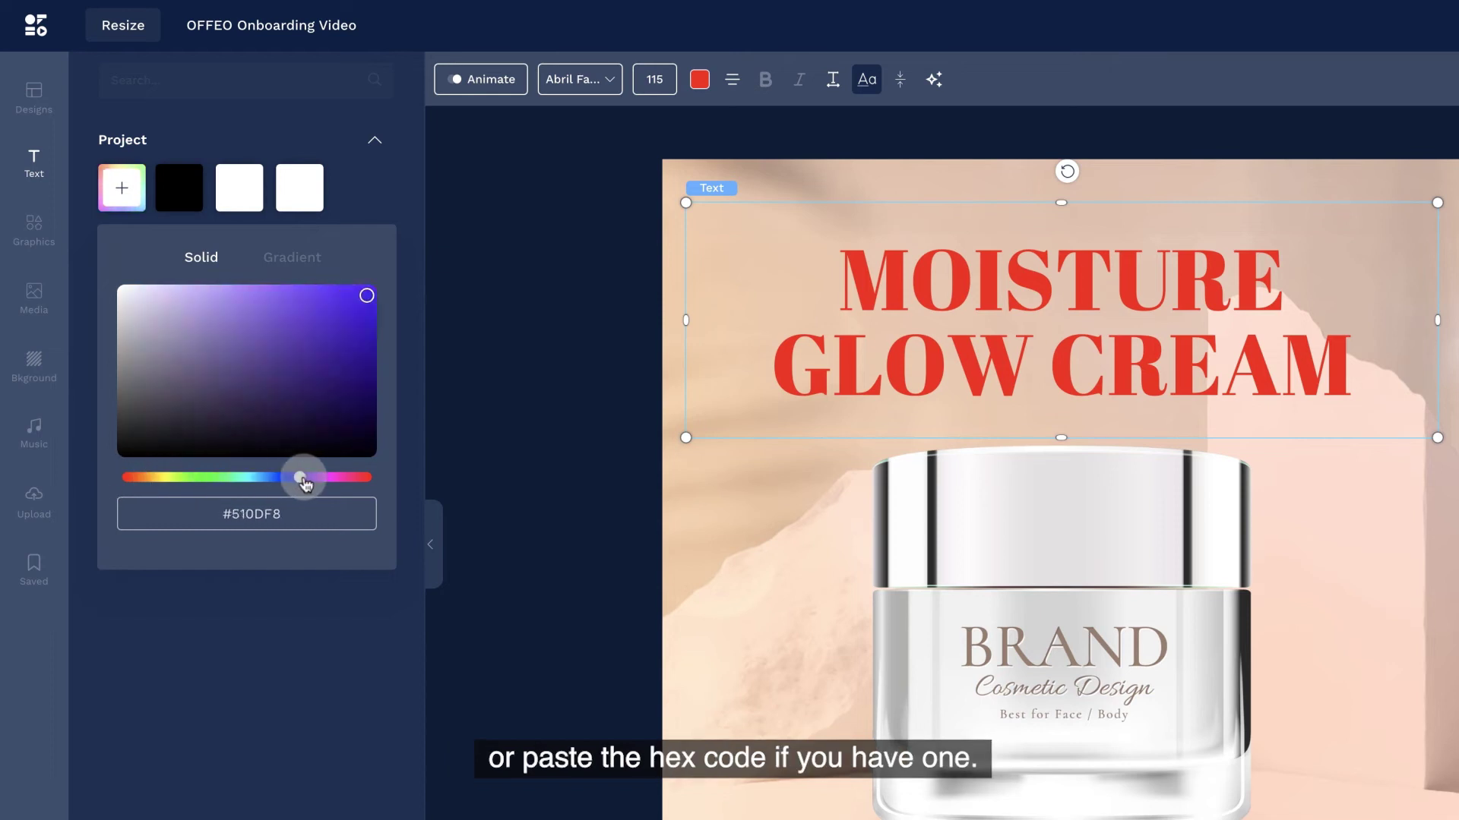
pyautogui.write('3A2B23')
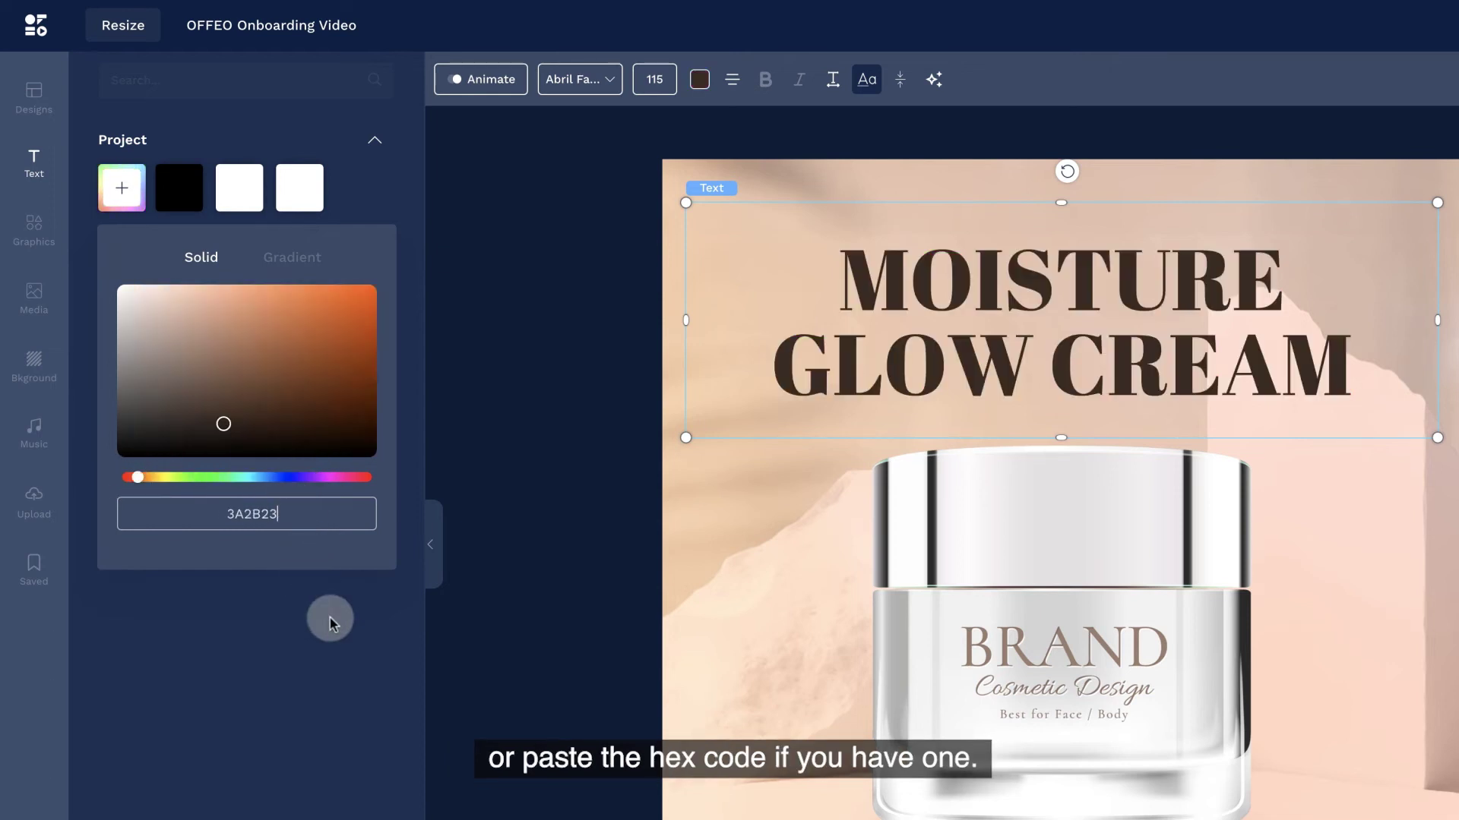
pyautogui.click(330, 624)
# - Apply the Fade animation to every element, overwriting the existing animations
pyautogui.click(566, 338)
pyautogui.click(550, 80)
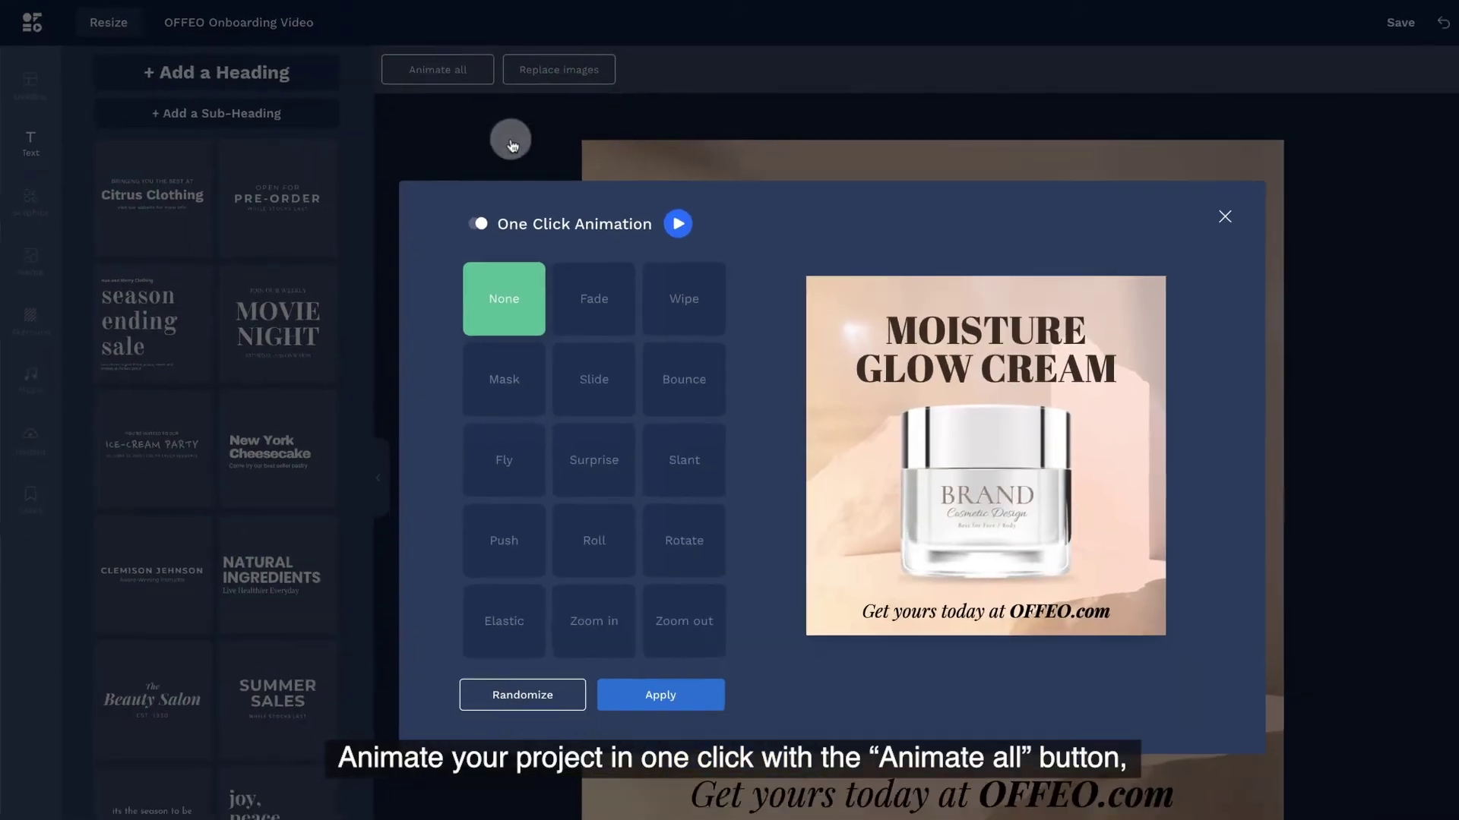
pyautogui.click(523, 264)
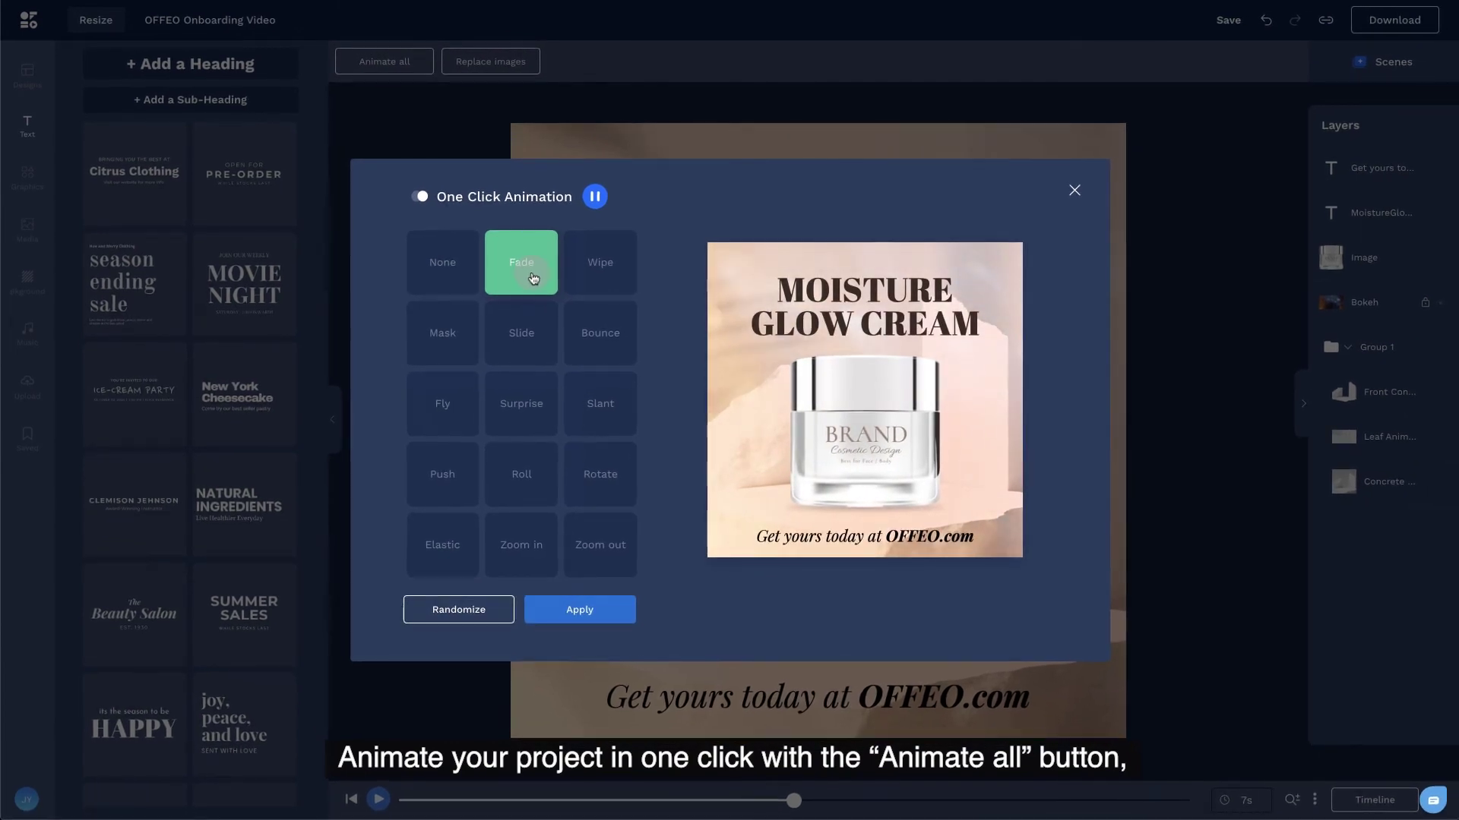
pyautogui.click(623, 612)
pyautogui.click(692, 441)
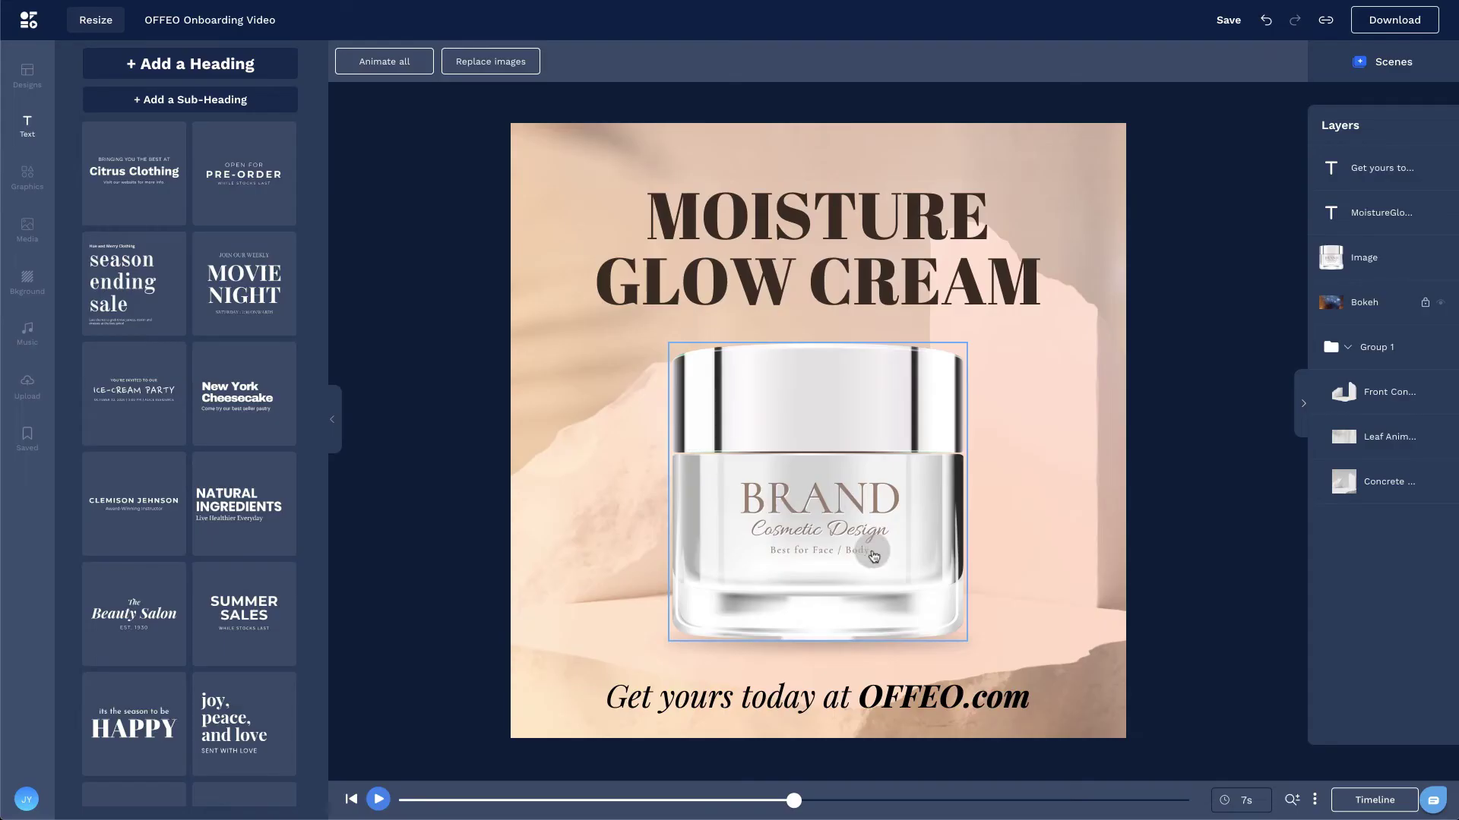
# - Extend the jar image's track on the timeline and play the video
pyautogui.click(1348, 794)
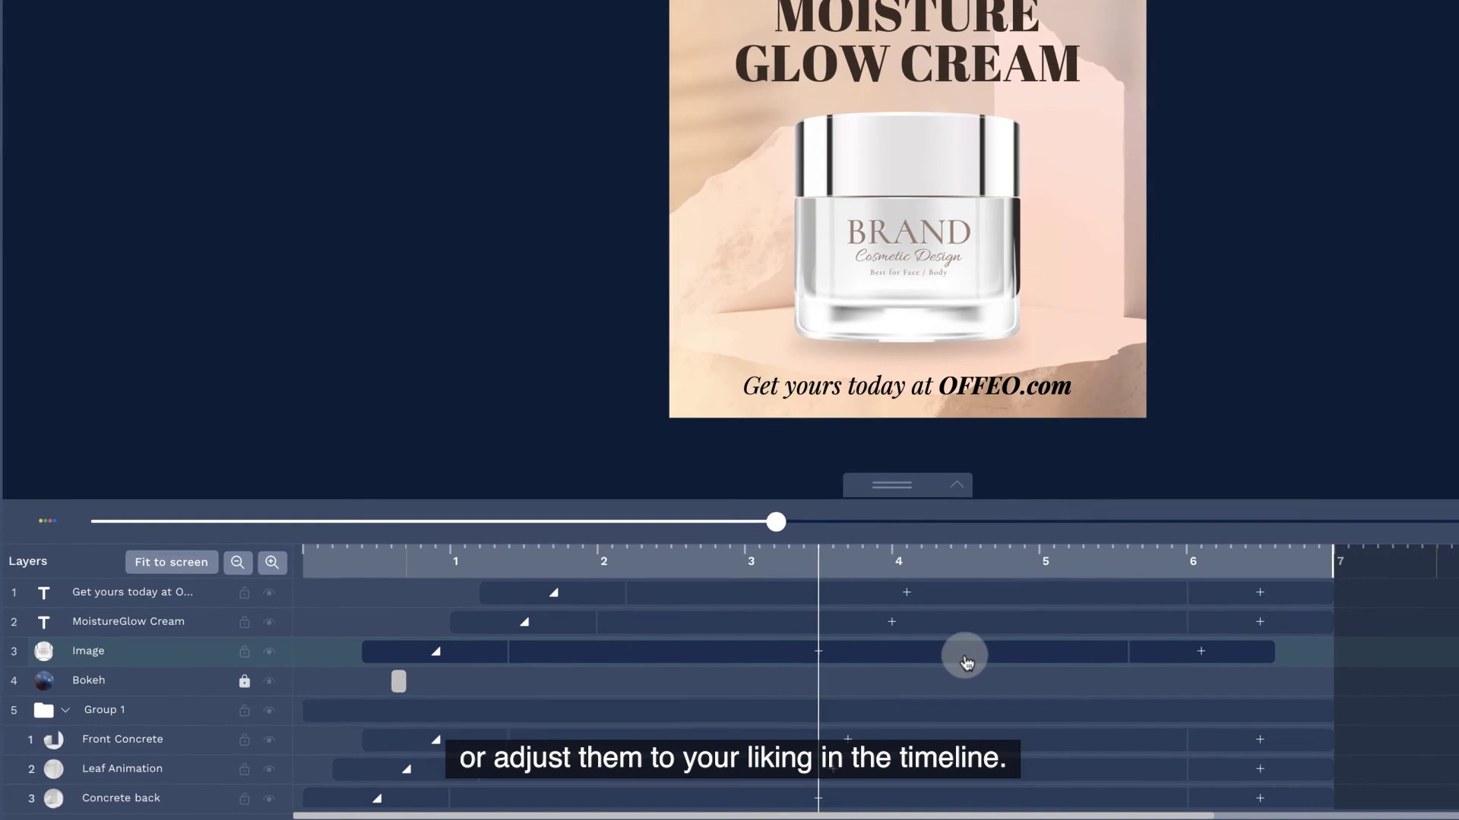
pyautogui.moveTo(1278, 657); pyautogui.dragTo(1338, 656)
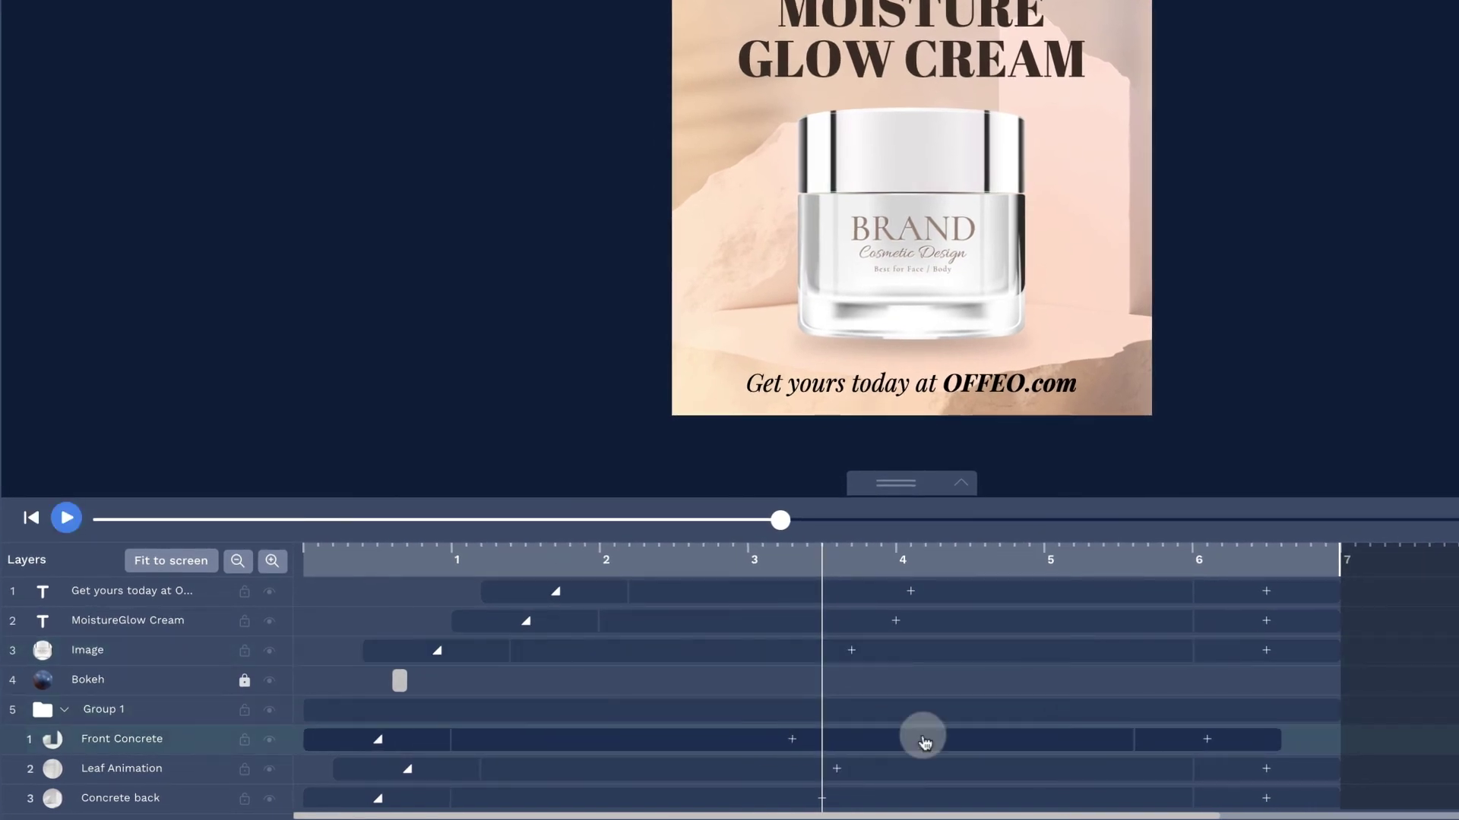
pyautogui.press('space')
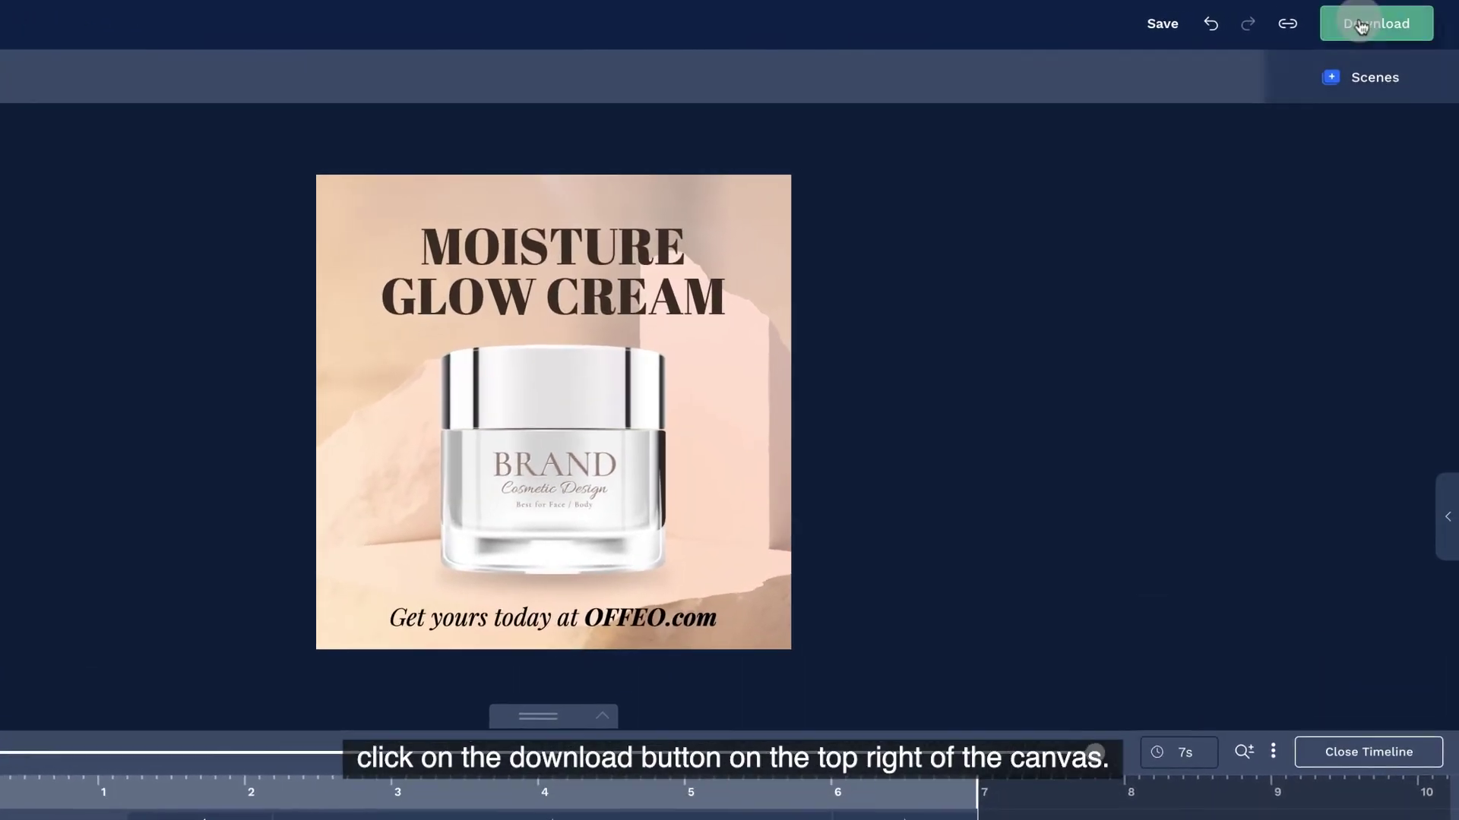
# - Show the MP4 quality choices in the video download options
pyautogui.click(1390, 20)
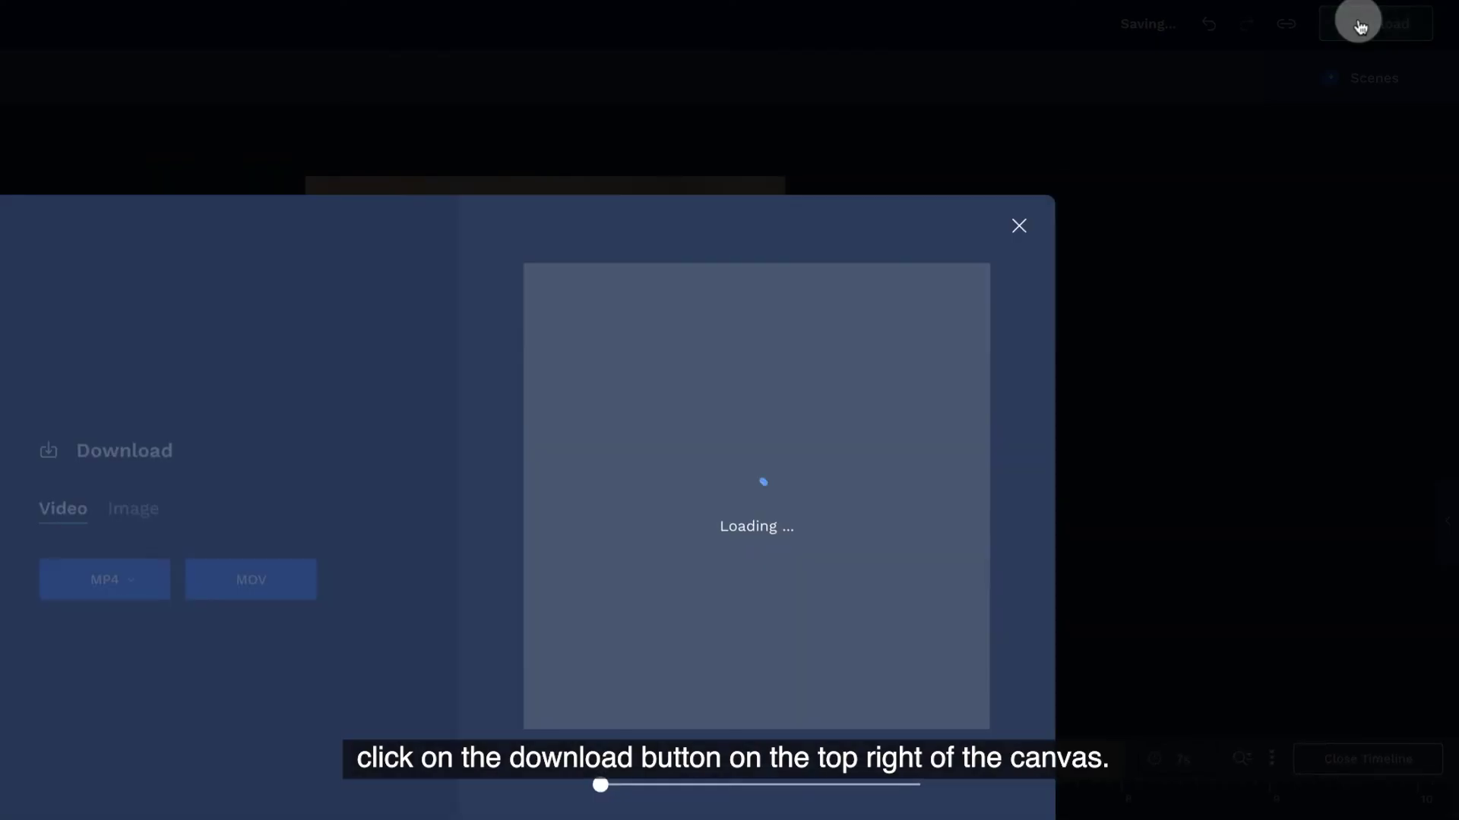
pyautogui.click(300, 497)
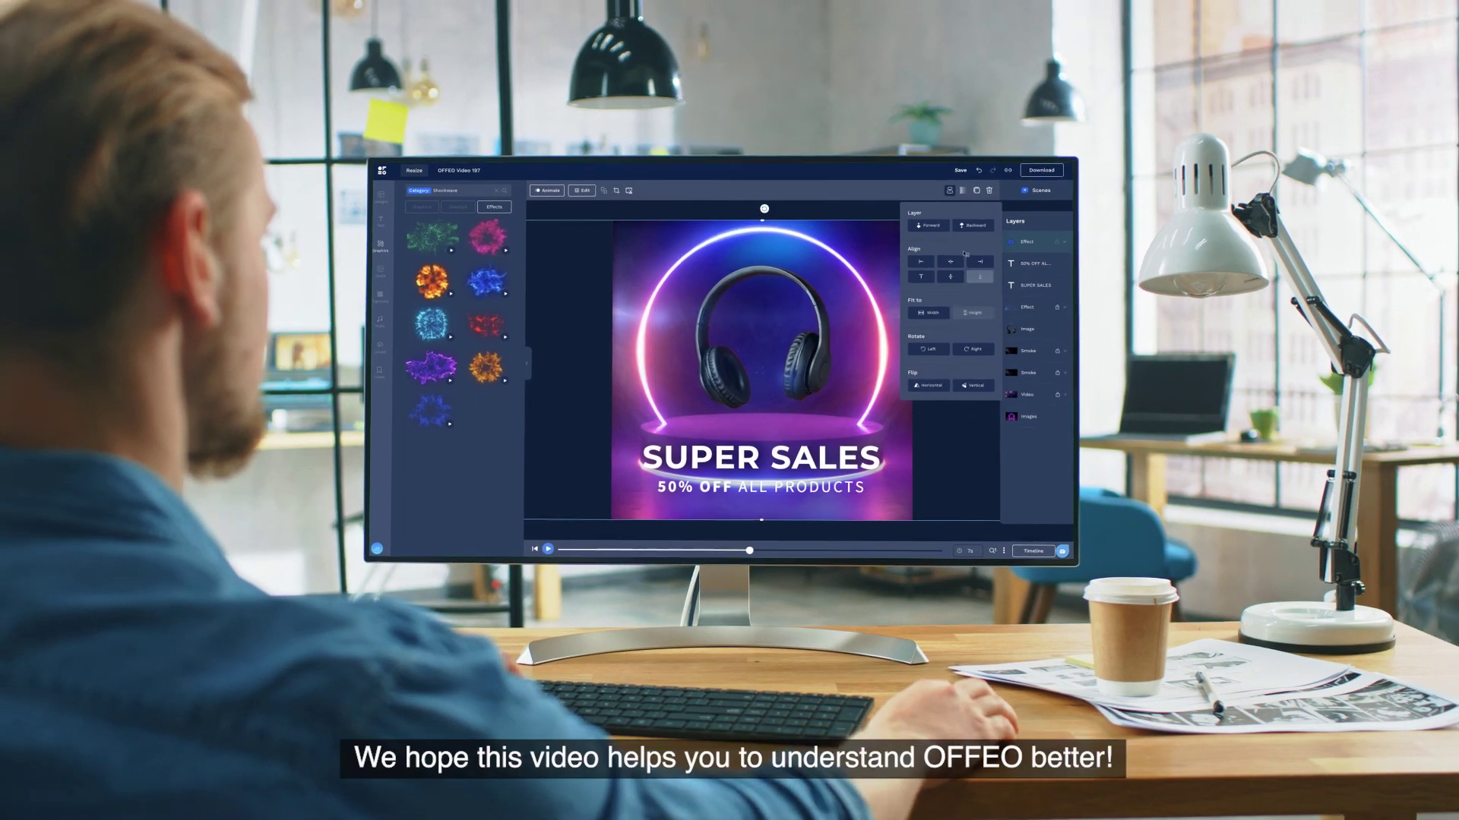
pyautogui.moveTo(1014, 250); pyautogui.dragTo(990, 413)
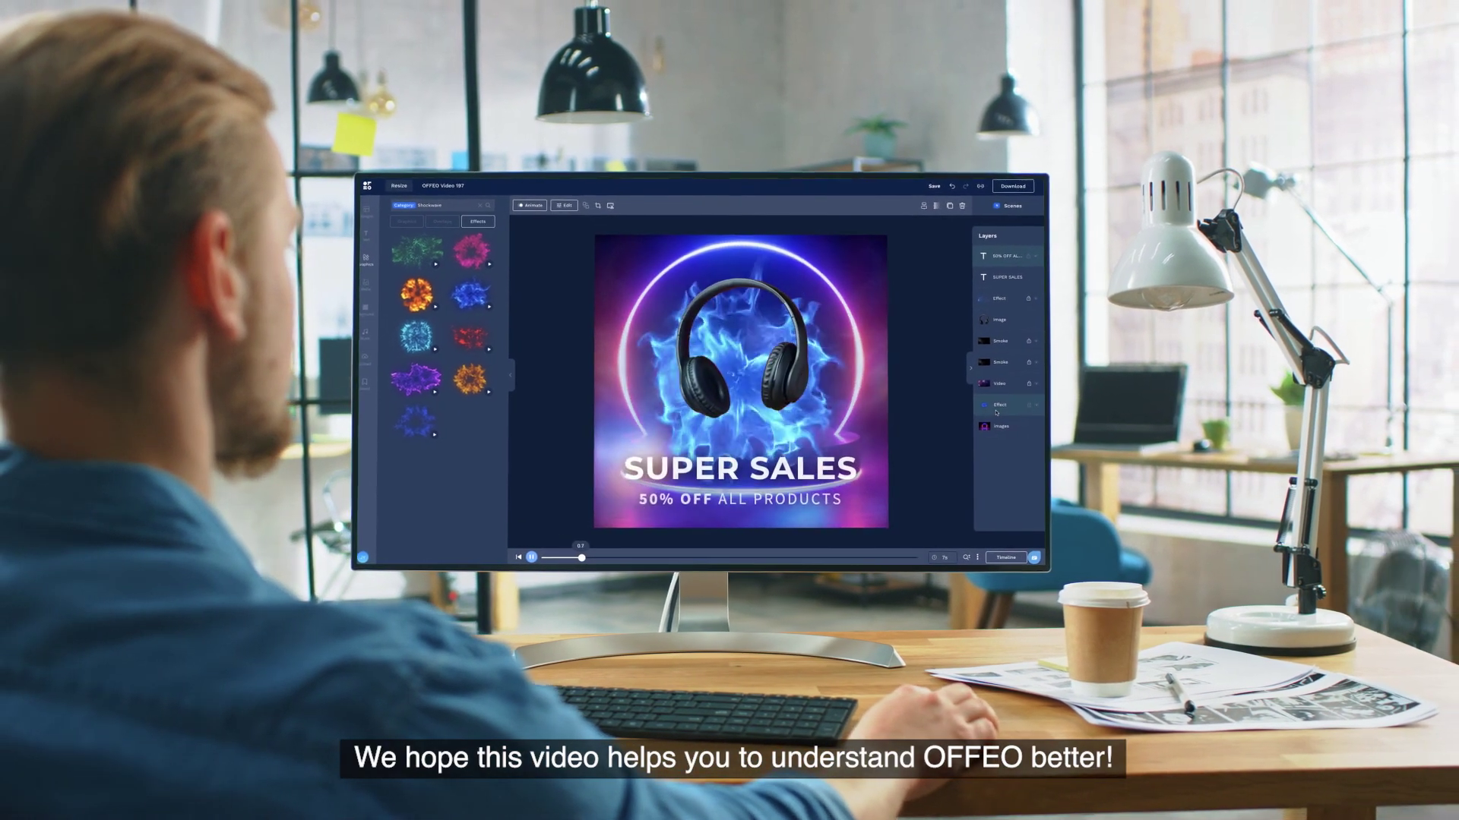